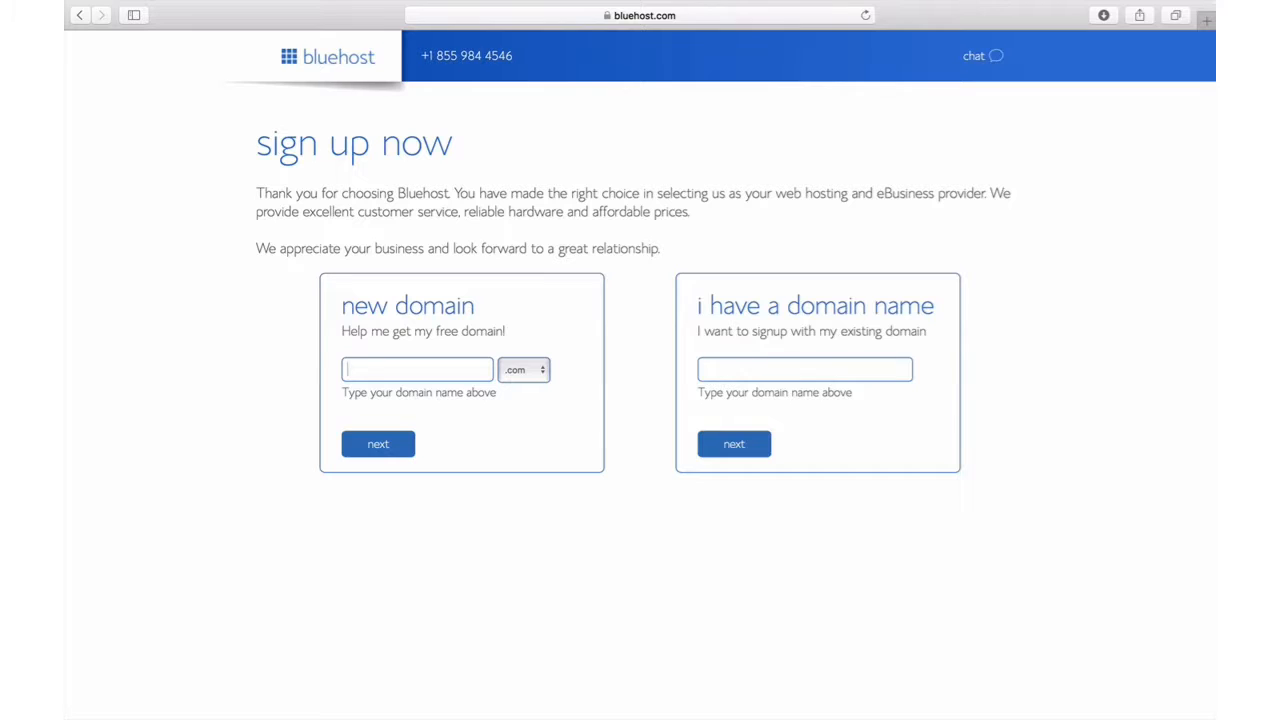
Enter the desired new domain name with the .com extension and continue to the account information form
{"action": "type", "text": "colewebbmedia2"}
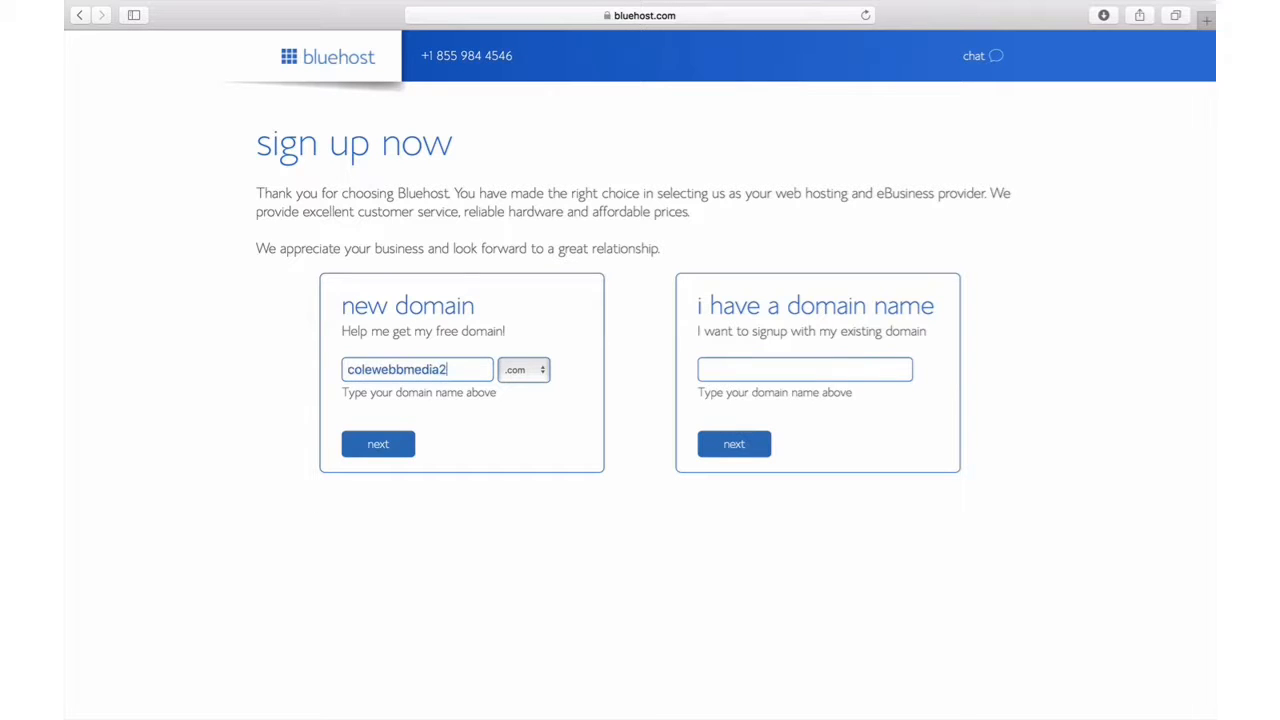
{"action": "left_click", "coordinate": [369, 445]}
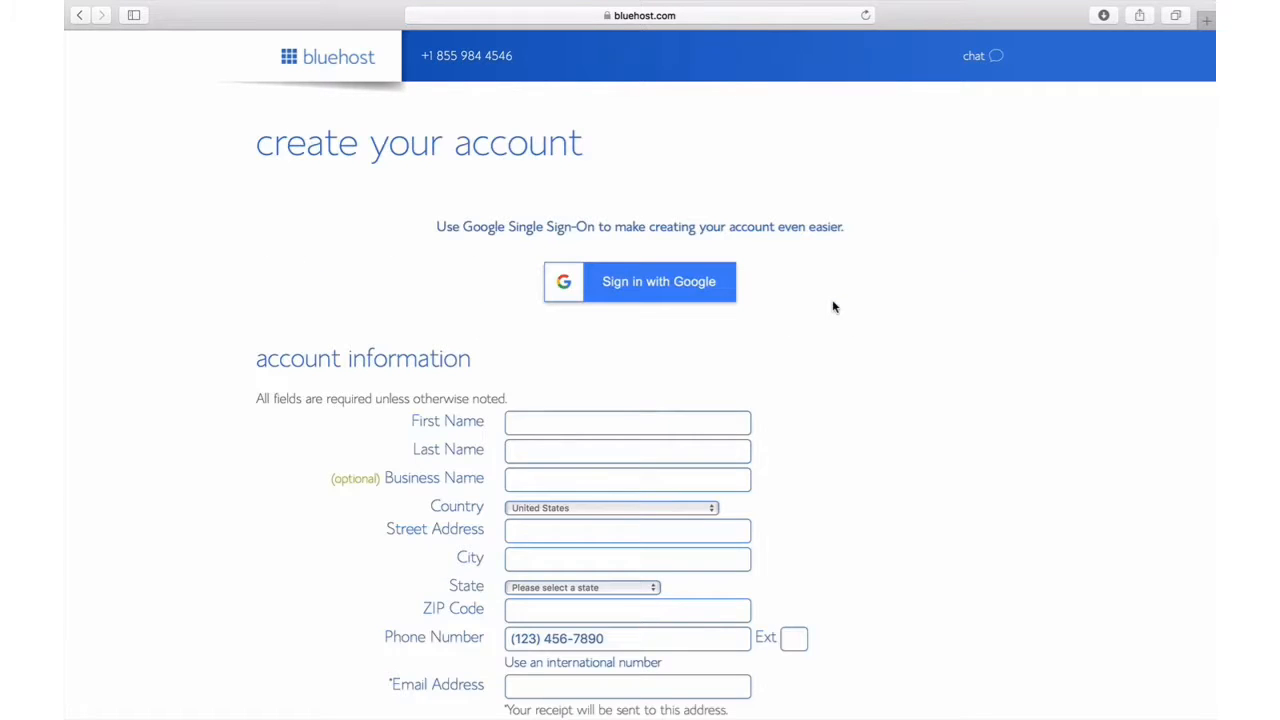
{"action": "scroll", "coordinate": [840, 340], "scroll_direction": "down", "scroll_amount": 10}
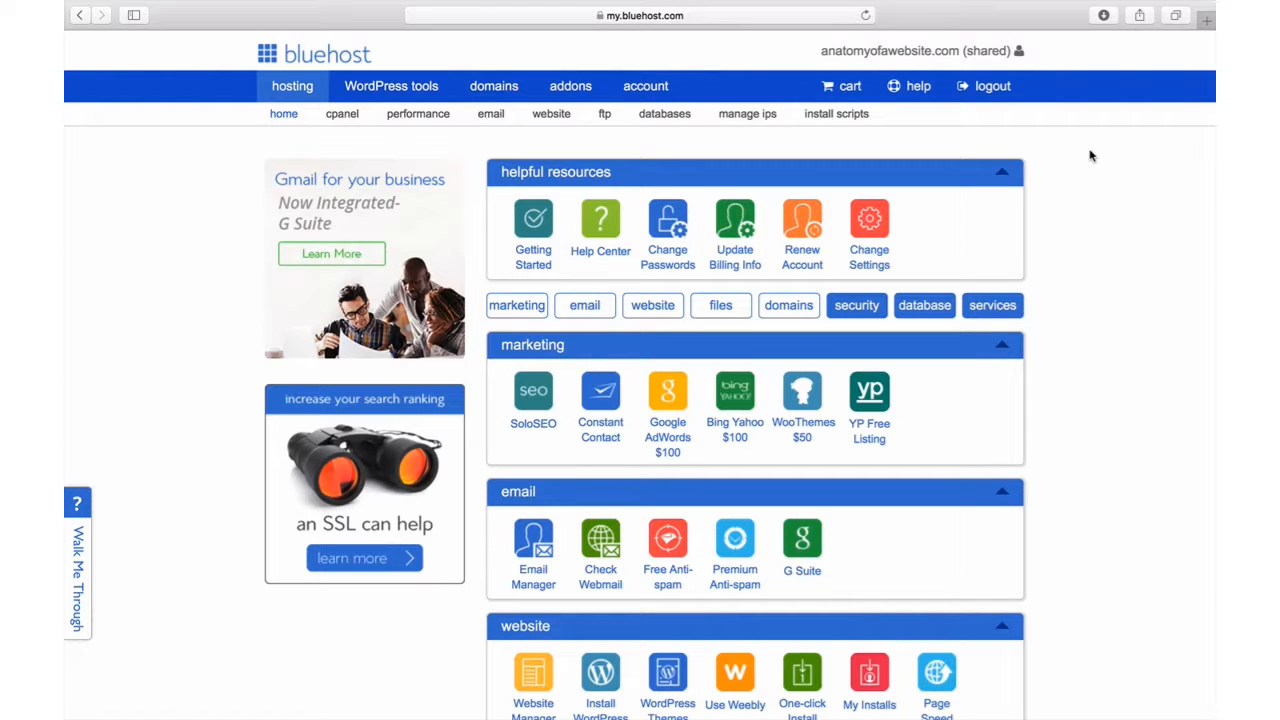
Start the Install WordPress tool from the website section of the hosting home page
{"action": "scroll", "coordinate": [1114, 351], "scroll_direction": "down", "scroll_amount": 3}
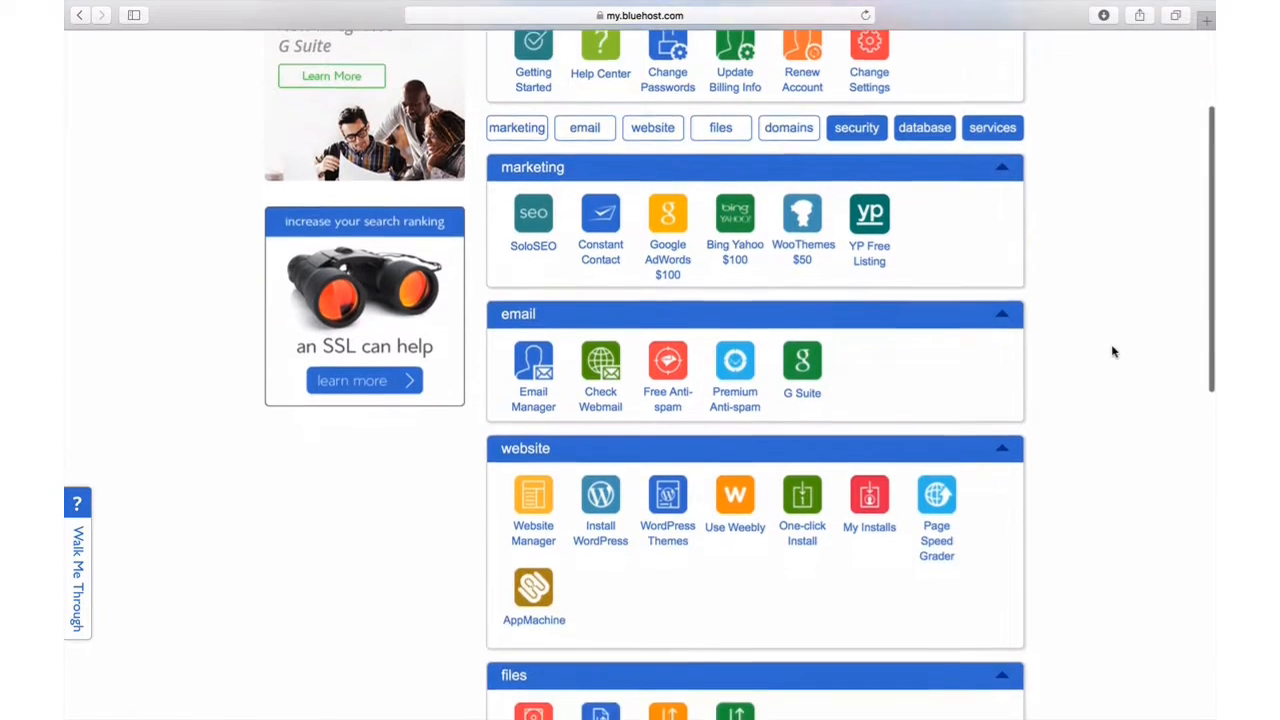
{"action": "scroll", "coordinate": [1114, 366], "scroll_direction": "up", "scroll_amount": 3}
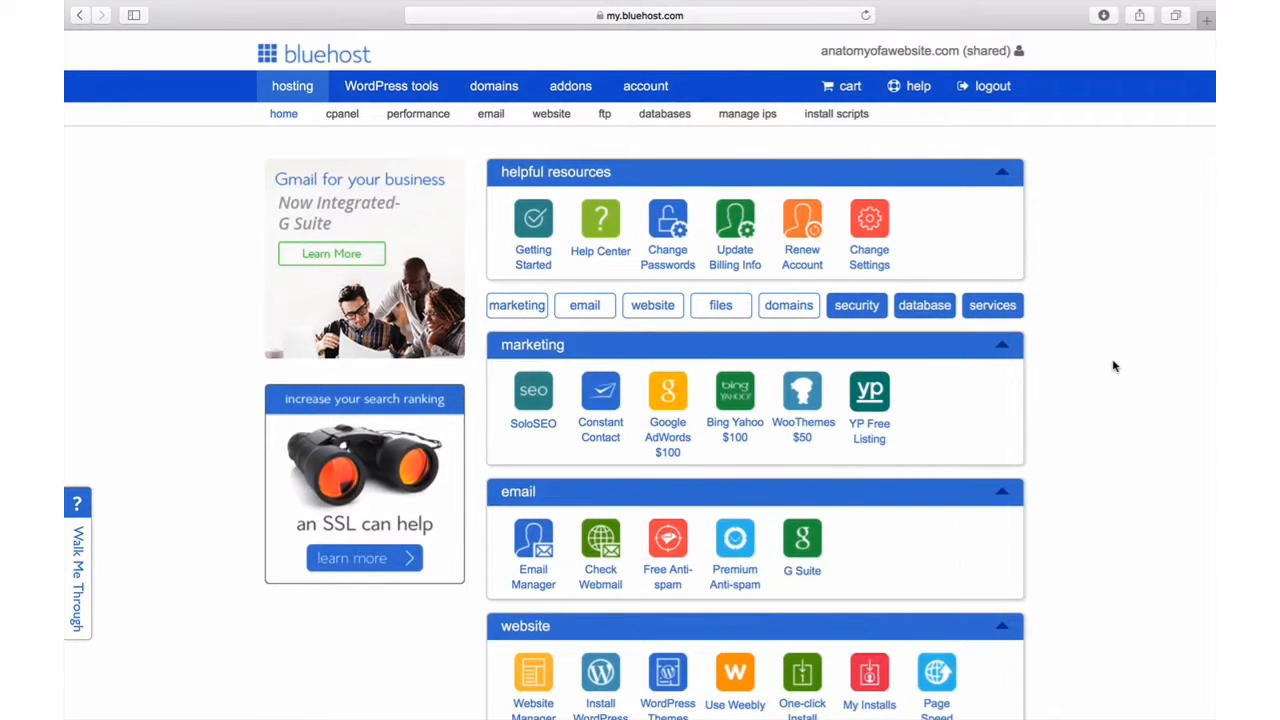
{"action": "scroll", "coordinate": [1109, 411], "scroll_direction": "down", "scroll_amount": 4}
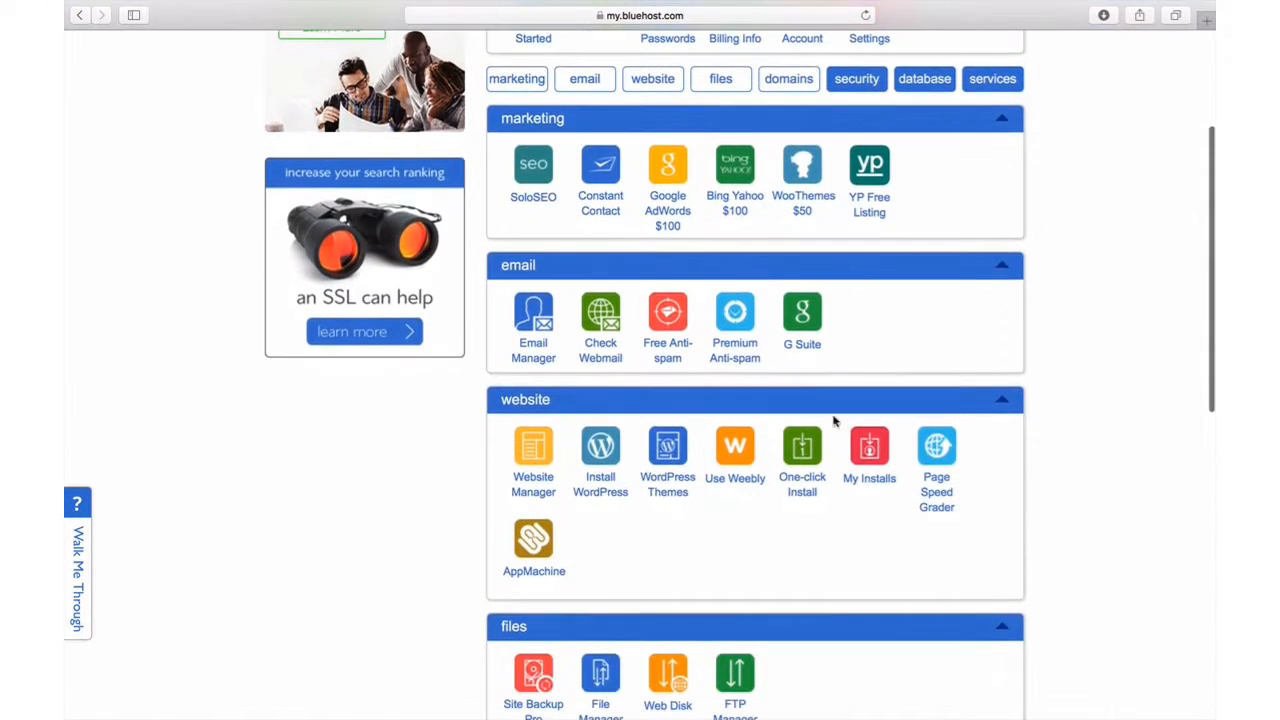
{"action": "left_click", "coordinate": [601, 483]}
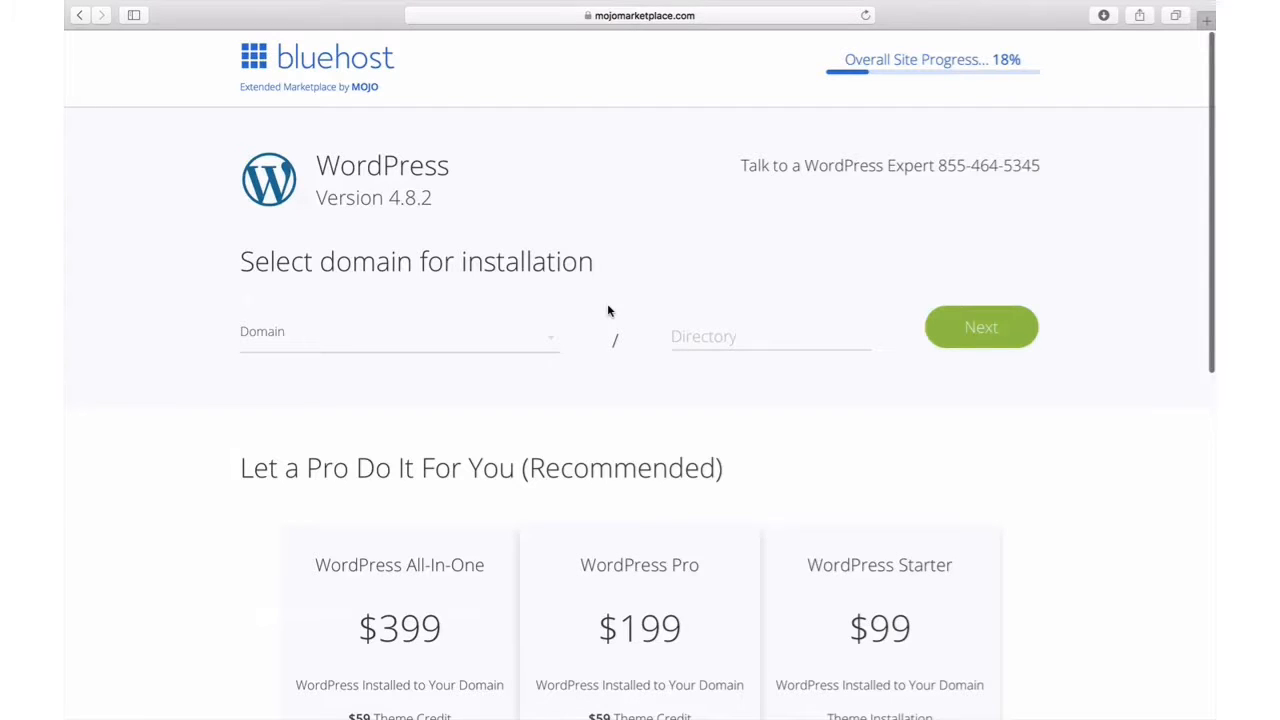
{"action": "left_click", "coordinate": [551, 342]}
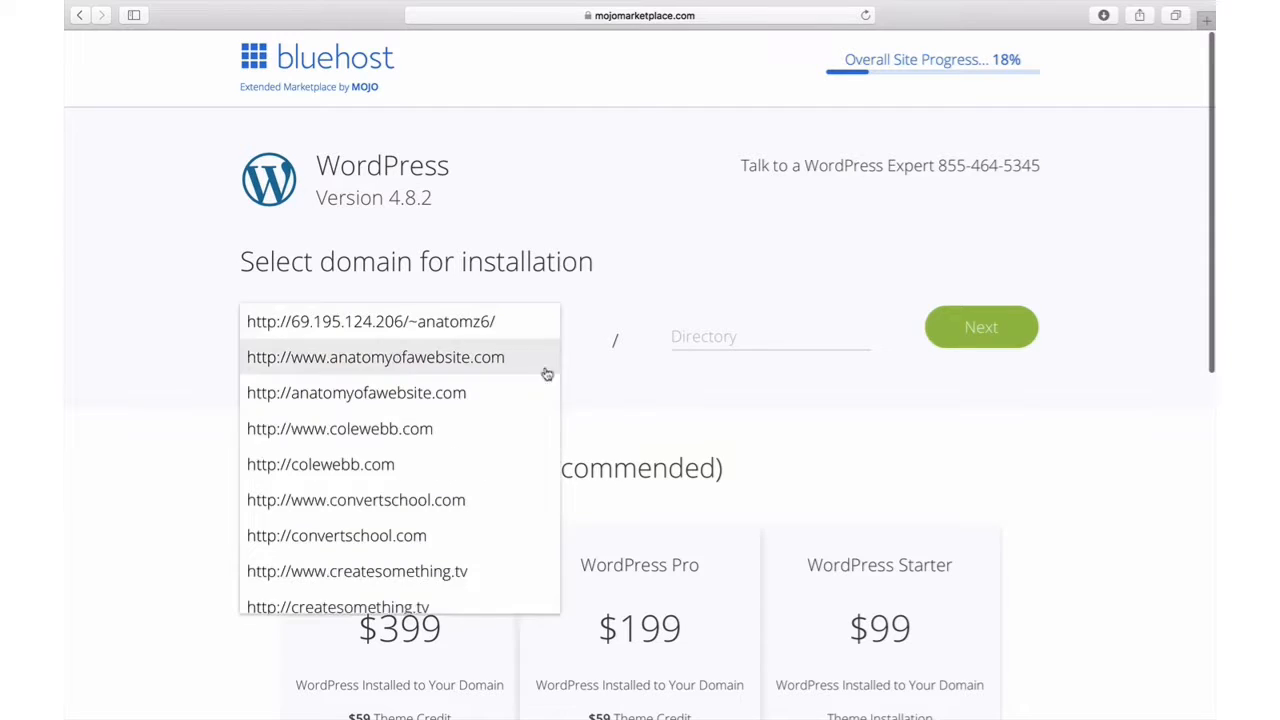
{"action": "scroll", "coordinate": [530, 490], "scroll_direction": "down", "scroll_amount": 3}
{"action": "scroll", "coordinate": [530, 490], "scroll_direction": "down", "scroll_amount": 2}
{"action": "left_click", "coordinate": [529, 489]}
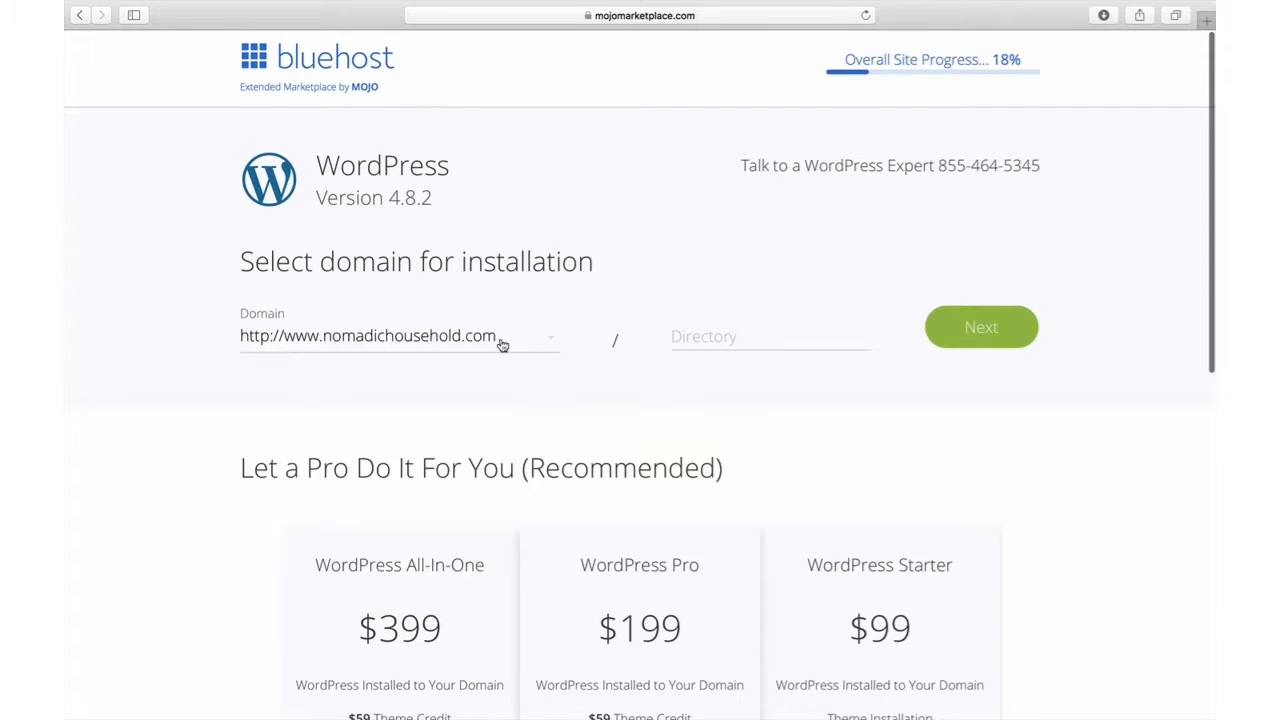
{"action": "left_click", "coordinate": [977, 328]}
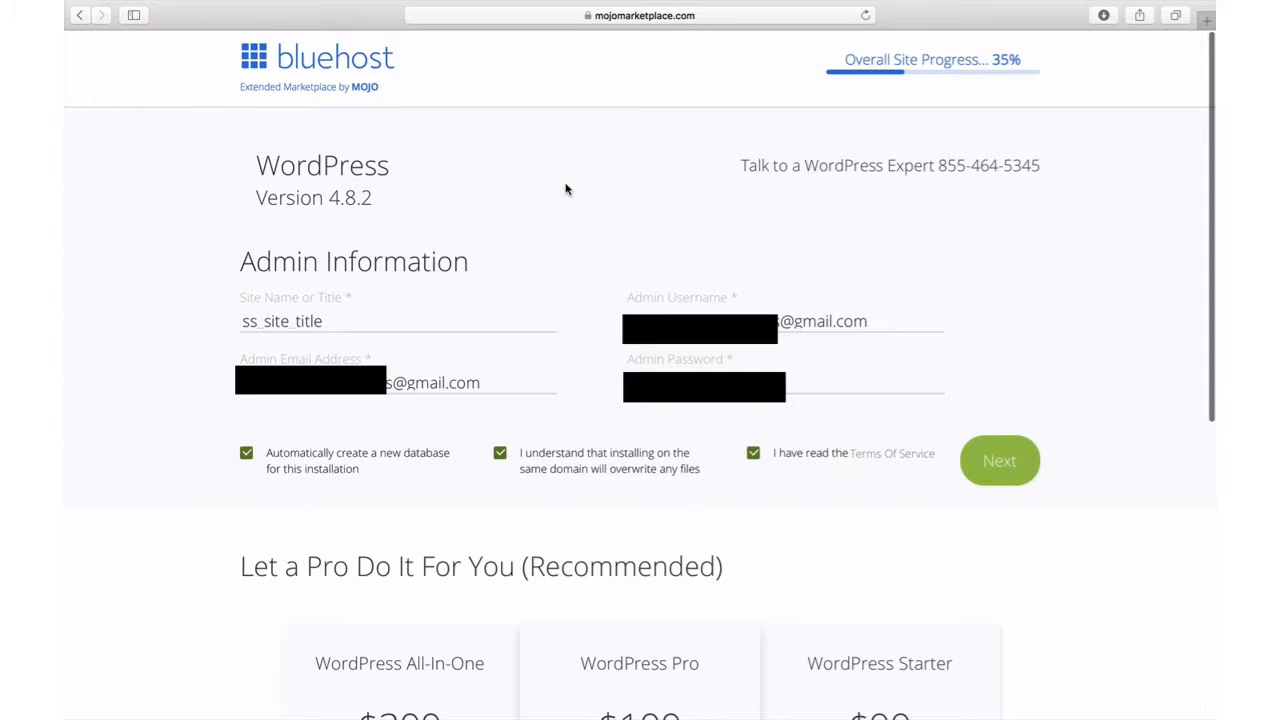
Complete the admin information with the site name Nomadic Household and a new admin username, and run the WordPress installation
{"action": "double_click", "coordinate": [395, 317]}
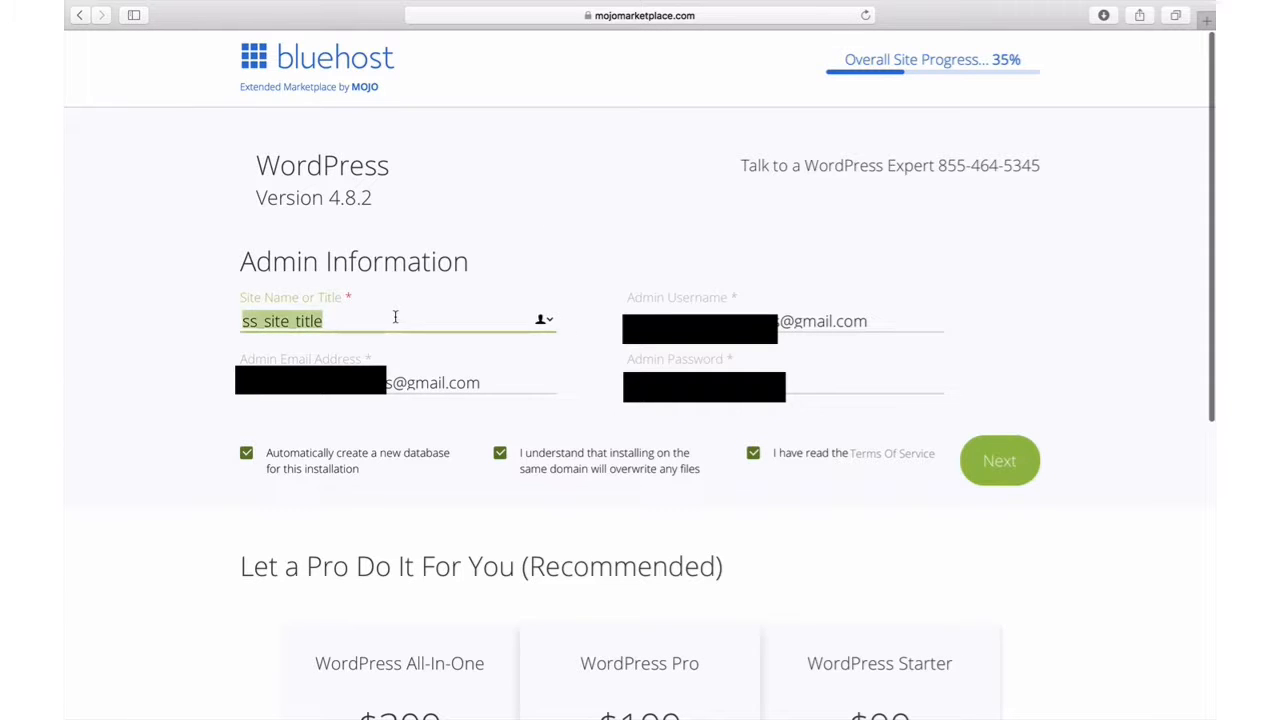
{"action": "type", "text": "Nomadic Household"}
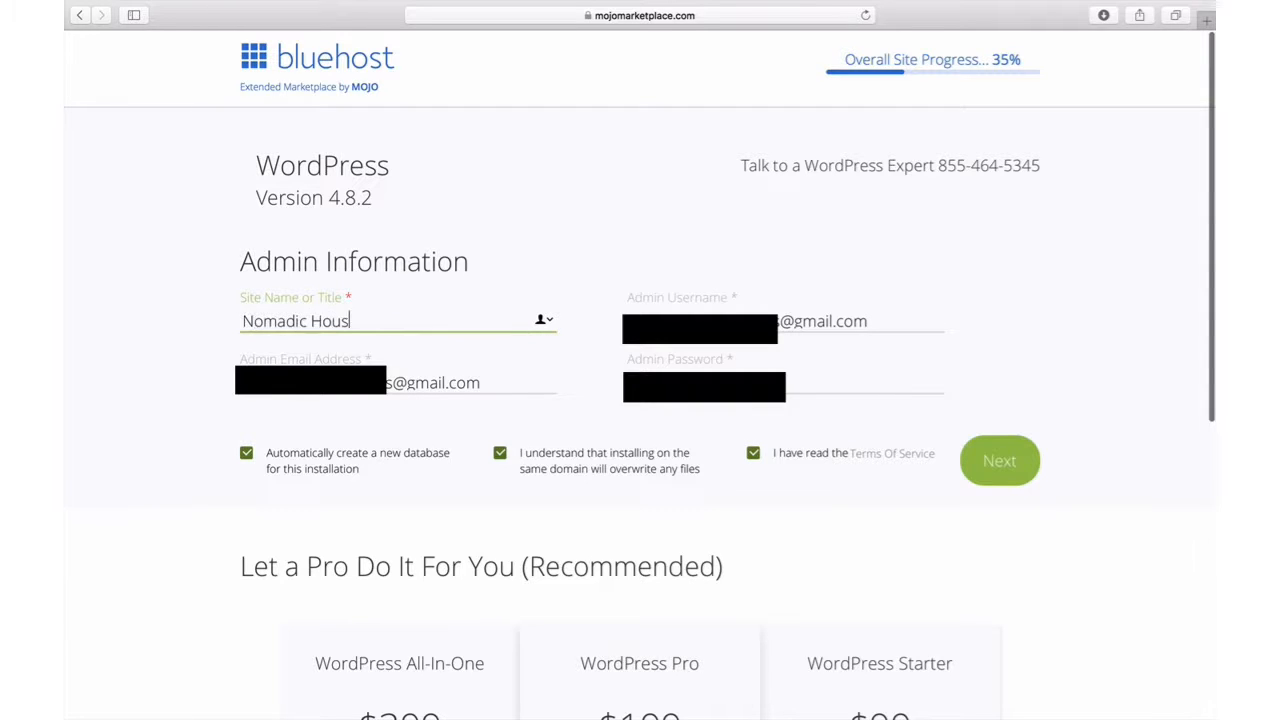
{"action": "left_click", "coordinate": [631, 262]}
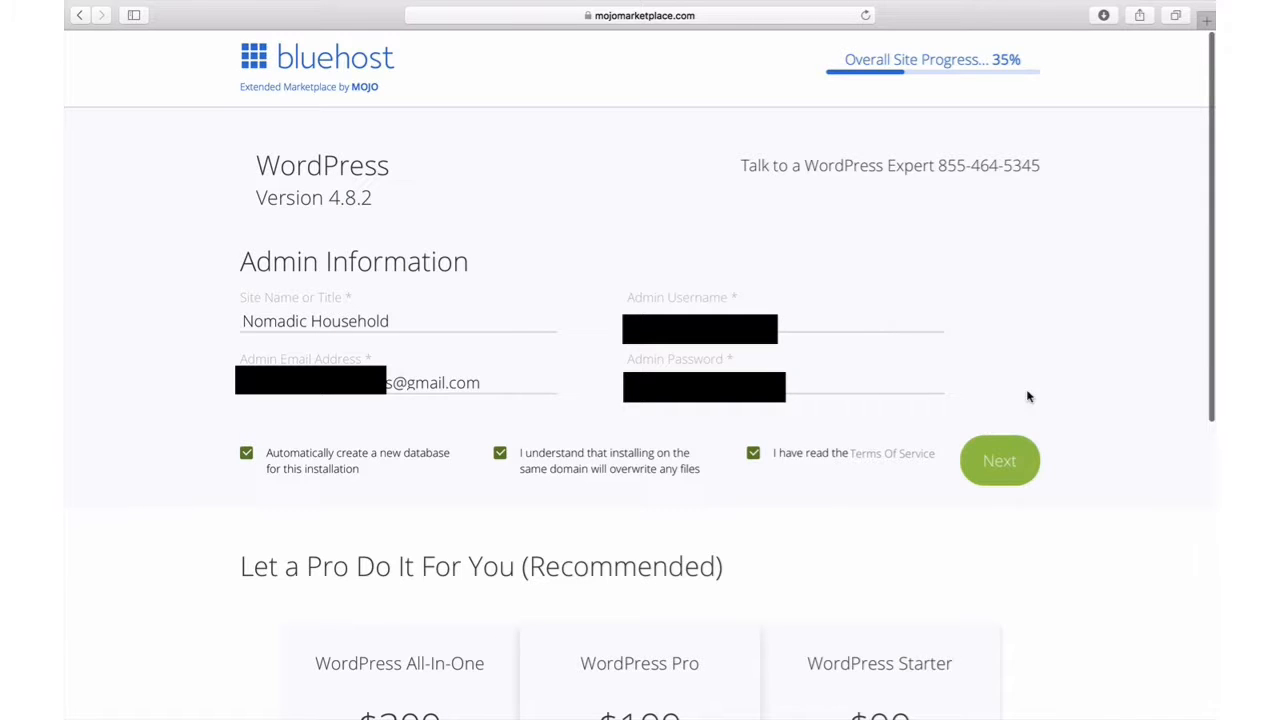
{"action": "left_click", "coordinate": [1004, 459]}
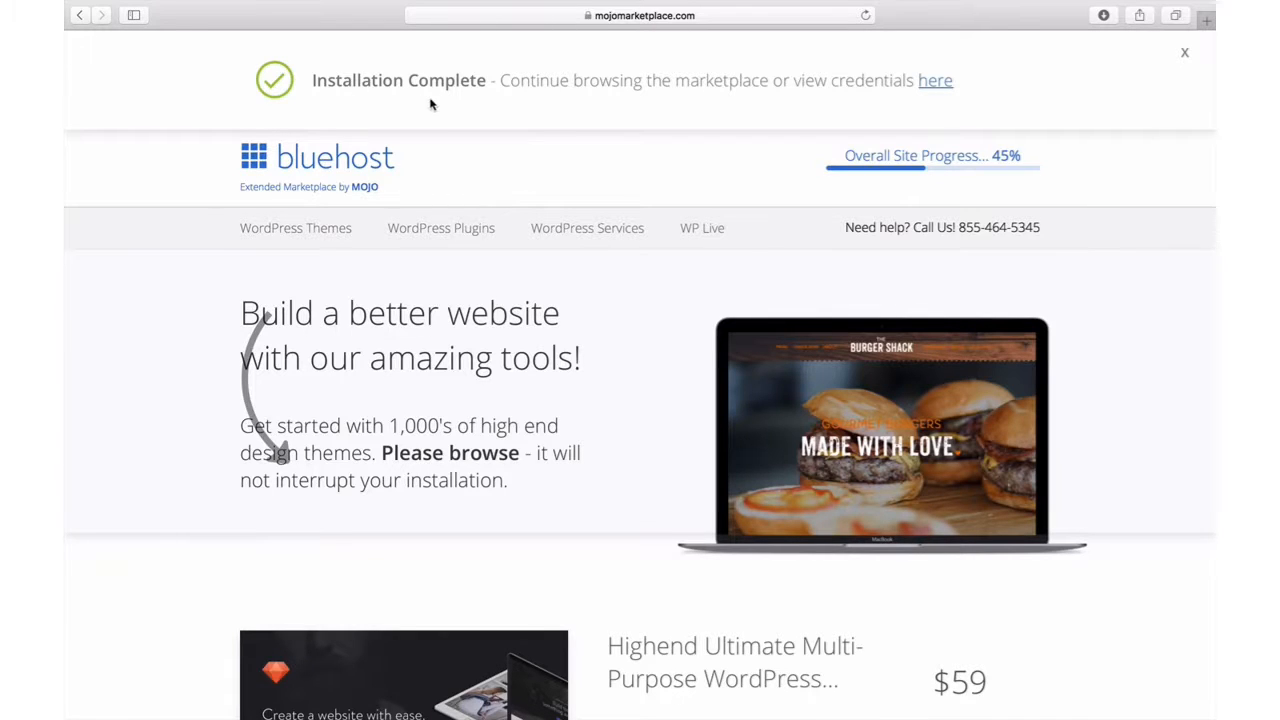
Open the installation credentials and follow the nomadichousehold.com domain to get to the site's WordPress admin
{"action": "left_click", "coordinate": [937, 84]}
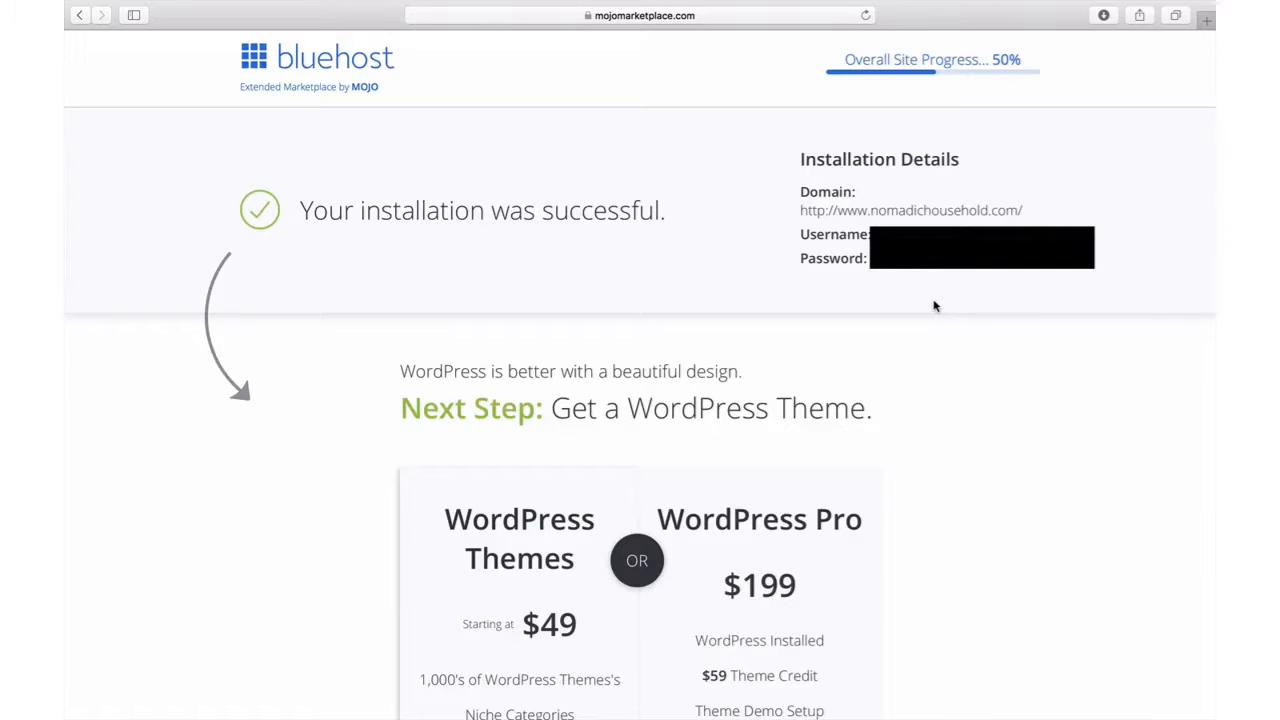
{"action": "left_click", "coordinate": [906, 212]}
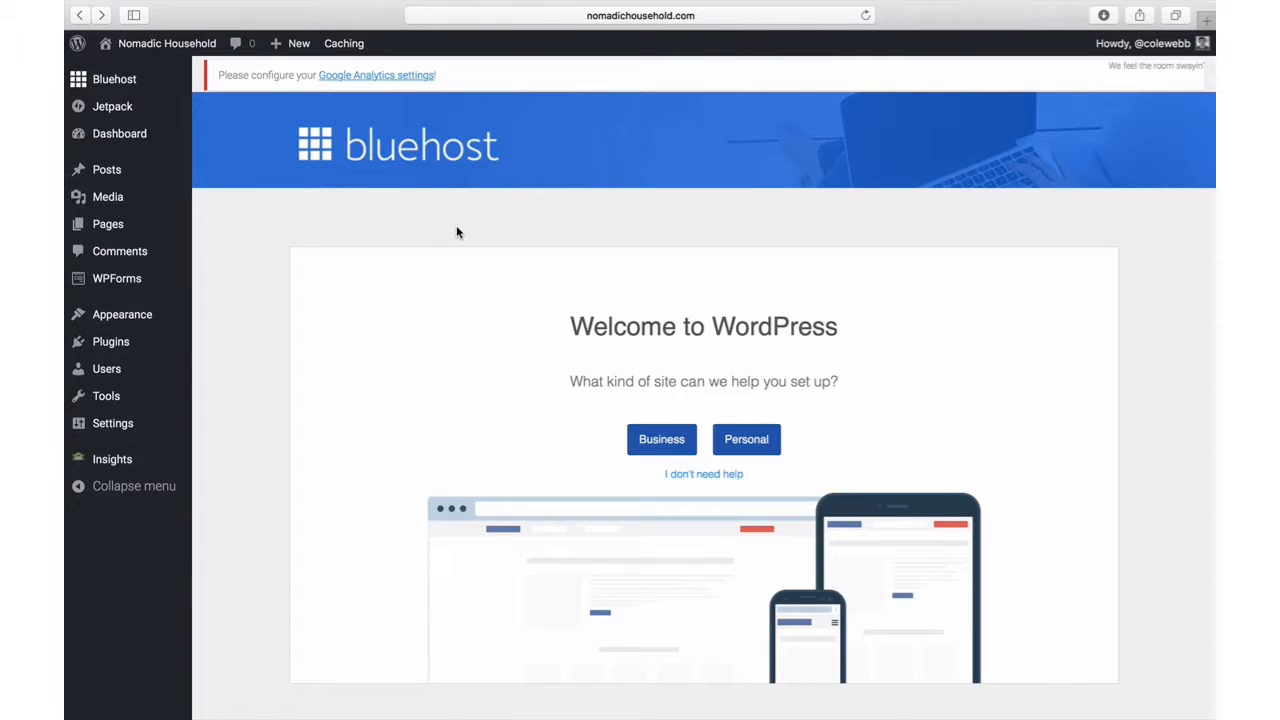
Visit the live Nomadic Household site and examine its default home page from the header image to the posts
{"action": "mouse_move", "coordinate": [181, 49]}
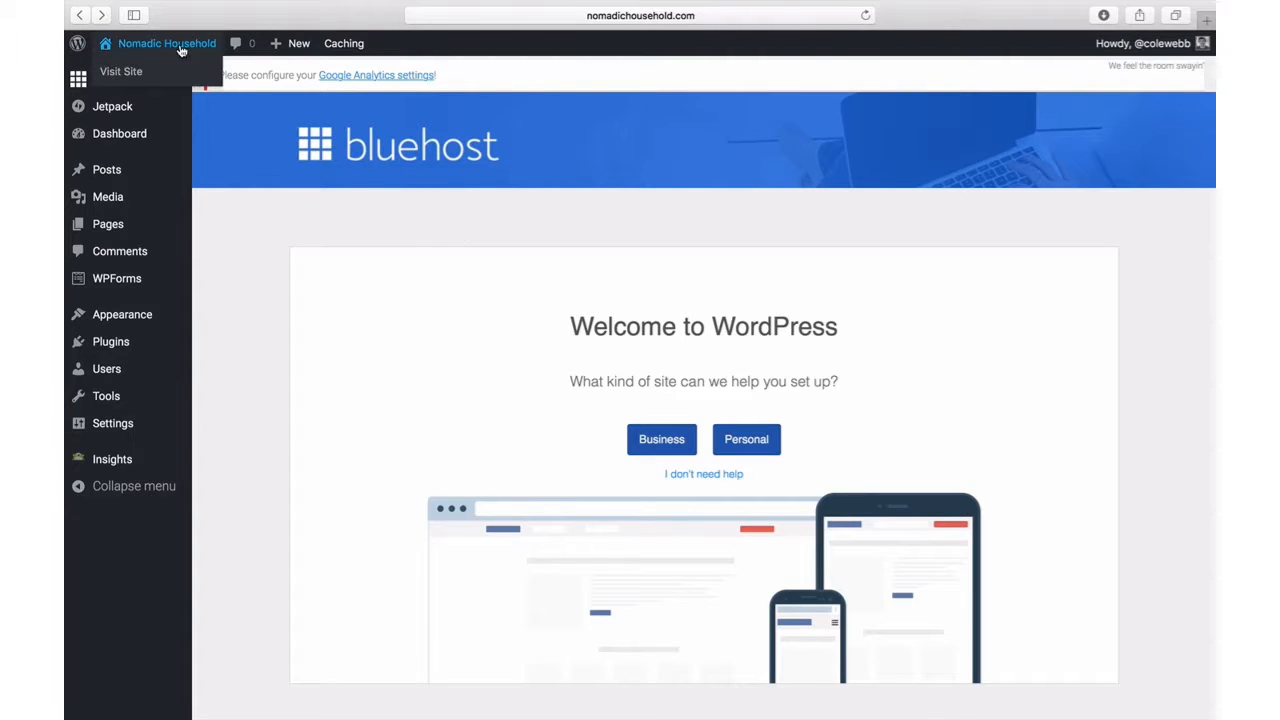
{"action": "left_click", "coordinate": [181, 49]}
{"action": "scroll", "coordinate": [424, 289], "scroll_direction": "down", "scroll_amount": 10}
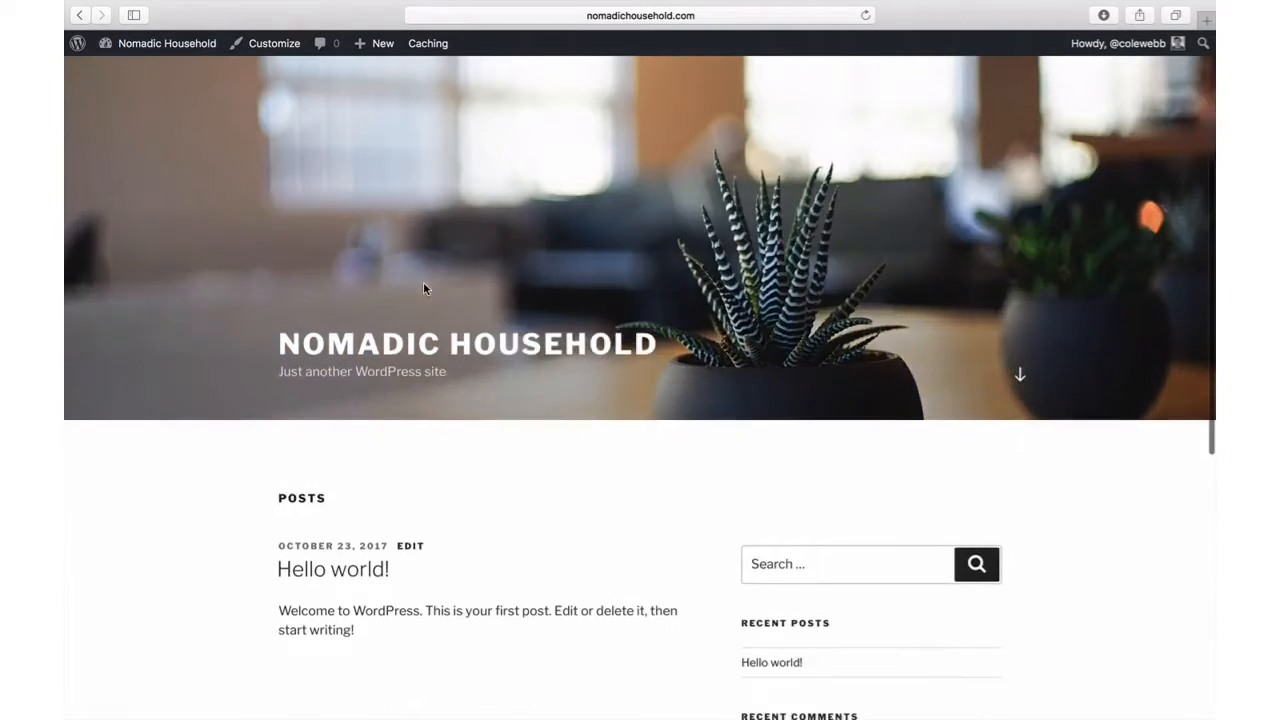
{"action": "scroll", "coordinate": [424, 289], "scroll_direction": "up", "scroll_amount": 10}
{"action": "scroll", "coordinate": [423, 289], "scroll_direction": "down", "scroll_amount": 8}
{"action": "scroll", "coordinate": [423, 289], "scroll_direction": "up", "scroll_amount": 8}
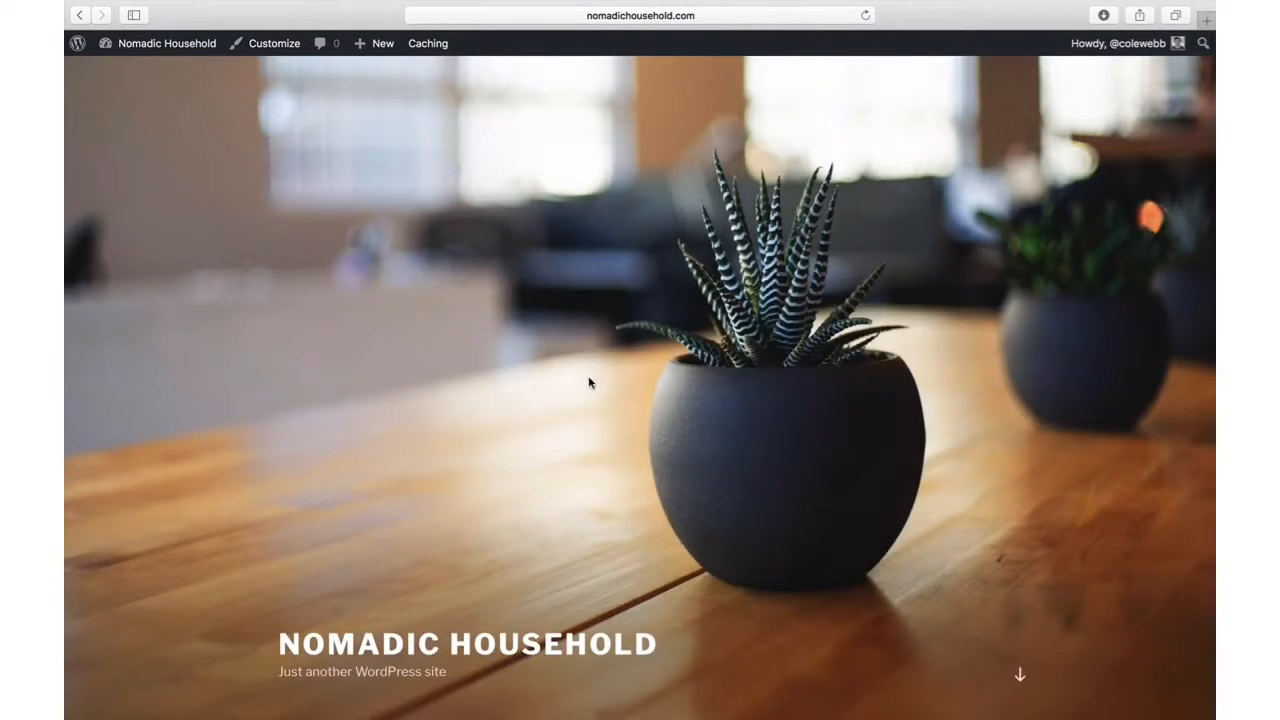
{"action": "scroll", "coordinate": [588, 382], "scroll_direction": "down", "scroll_amount": 5}
{"action": "scroll", "coordinate": [588, 382], "scroll_direction": "up", "scroll_amount": 5}
Return to the WordPress dashboard and open the Themes page to review the installed themes
{"action": "left_click", "coordinate": [184, 50]}
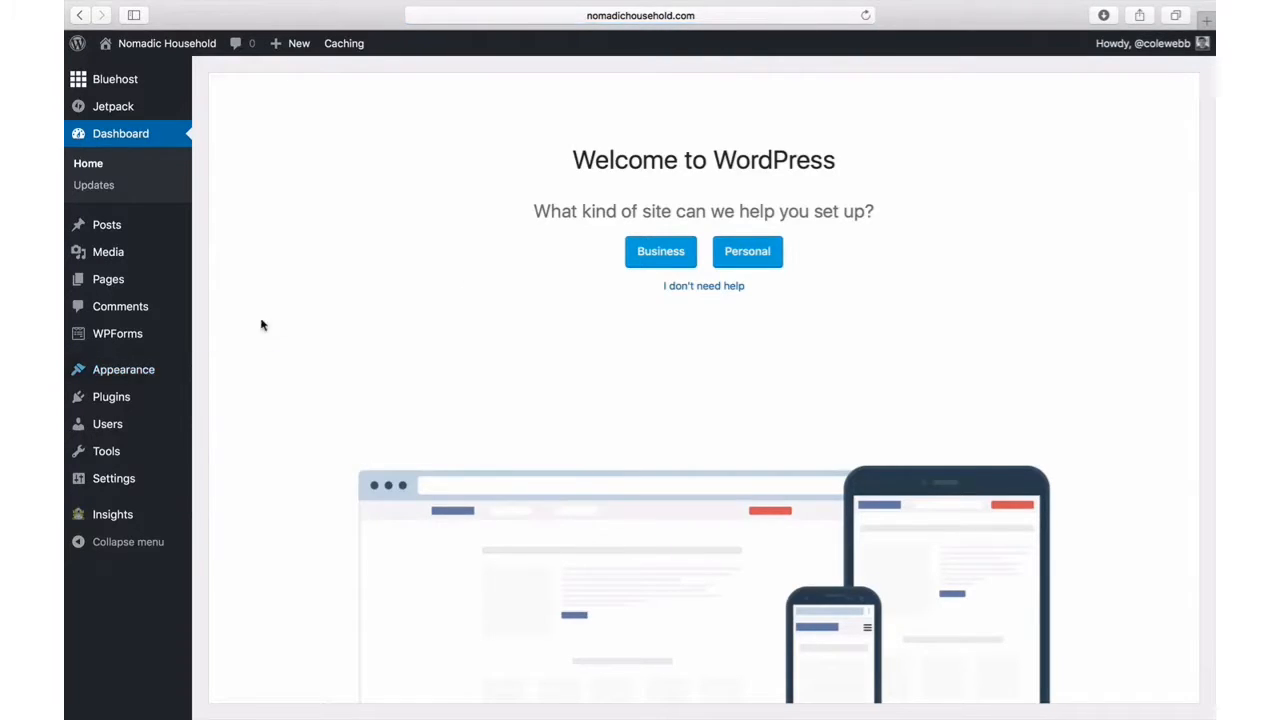
{"action": "mouse_move", "coordinate": [145, 377]}
{"action": "left_click", "coordinate": [216, 379]}
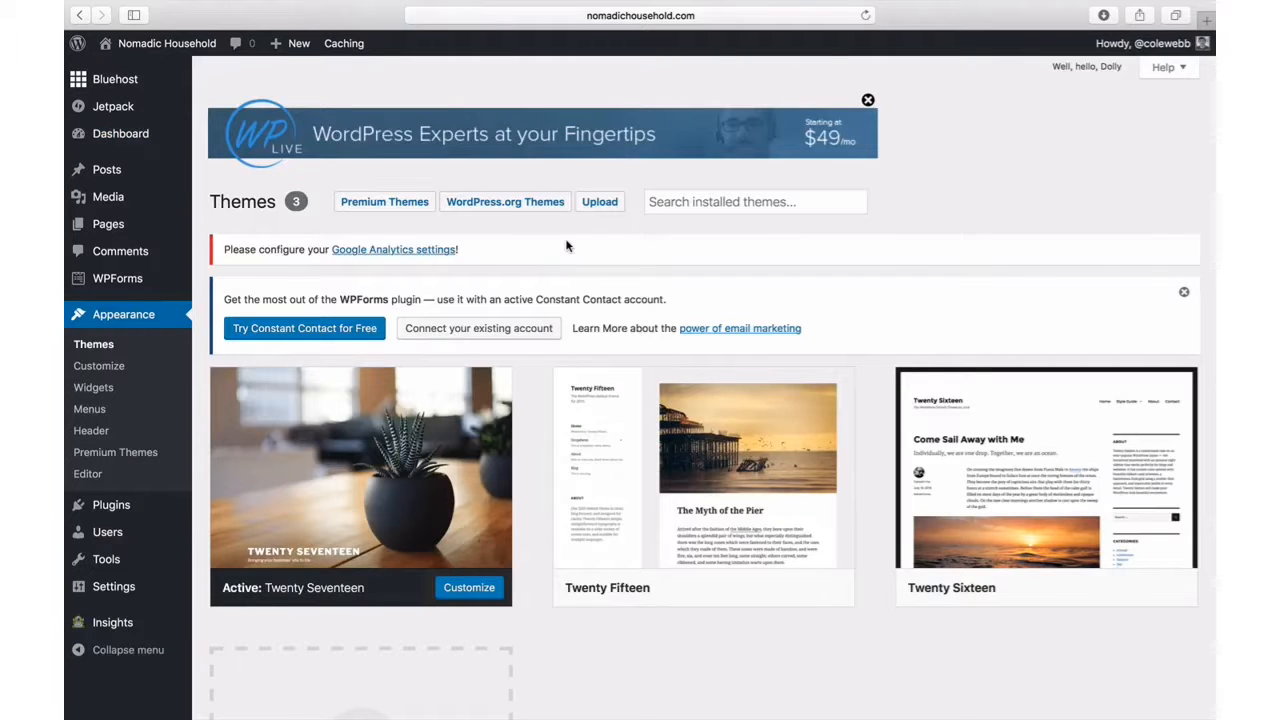
{"action": "scroll", "coordinate": [570, 246], "scroll_direction": "down", "scroll_amount": 1}
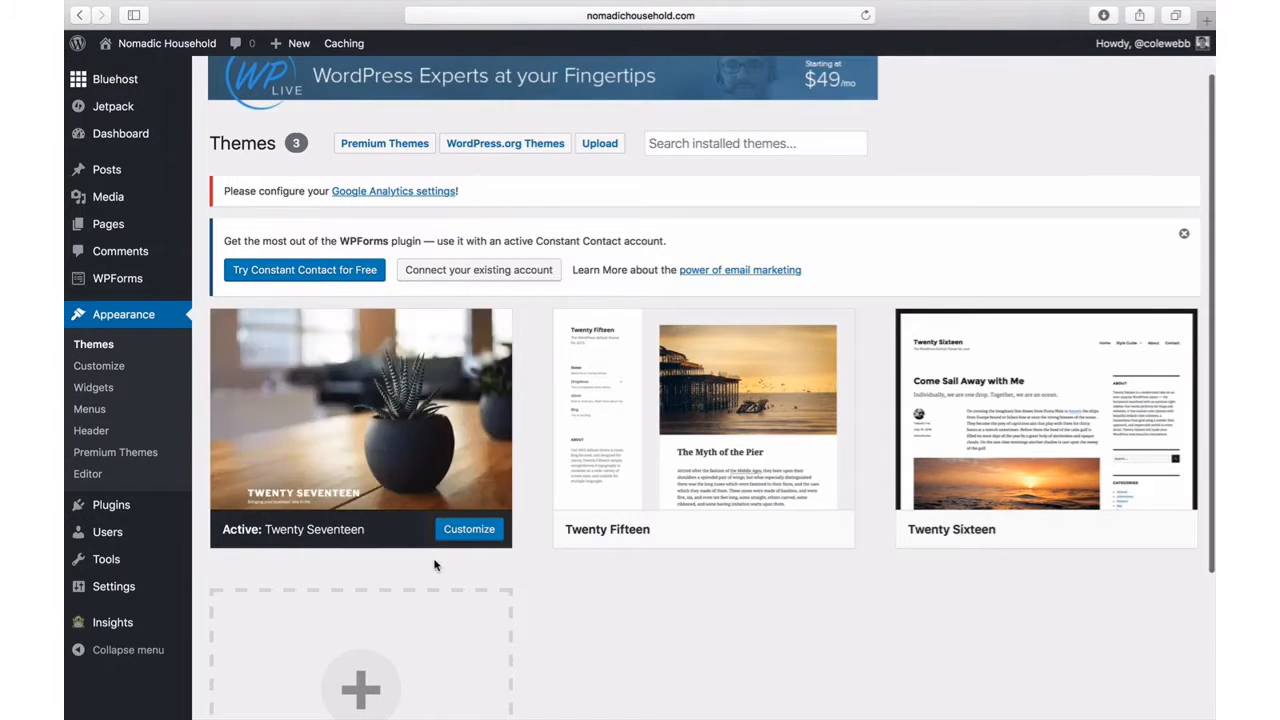
{"action": "scroll", "coordinate": [539, 594], "scroll_direction": "down", "scroll_amount": 1}
{"action": "scroll", "coordinate": [539, 594], "scroll_direction": "down", "scroll_amount": 1}
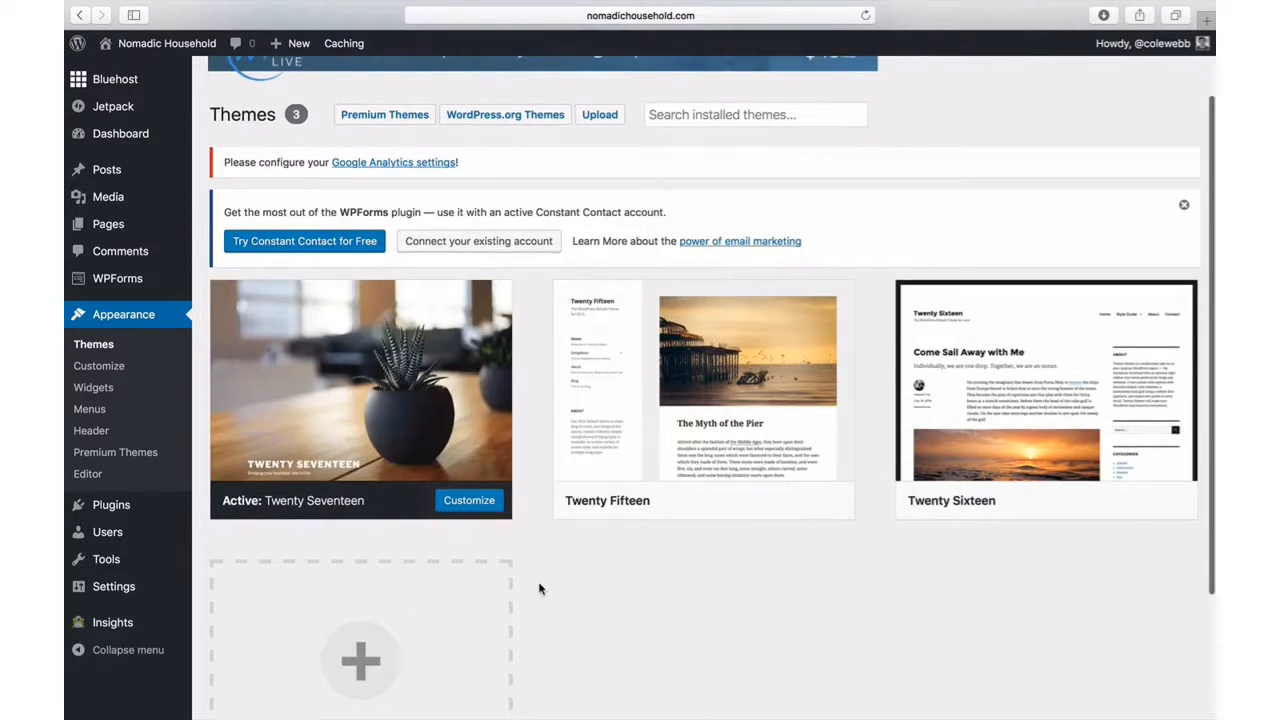
{"action": "mouse_move", "coordinate": [620, 449]}
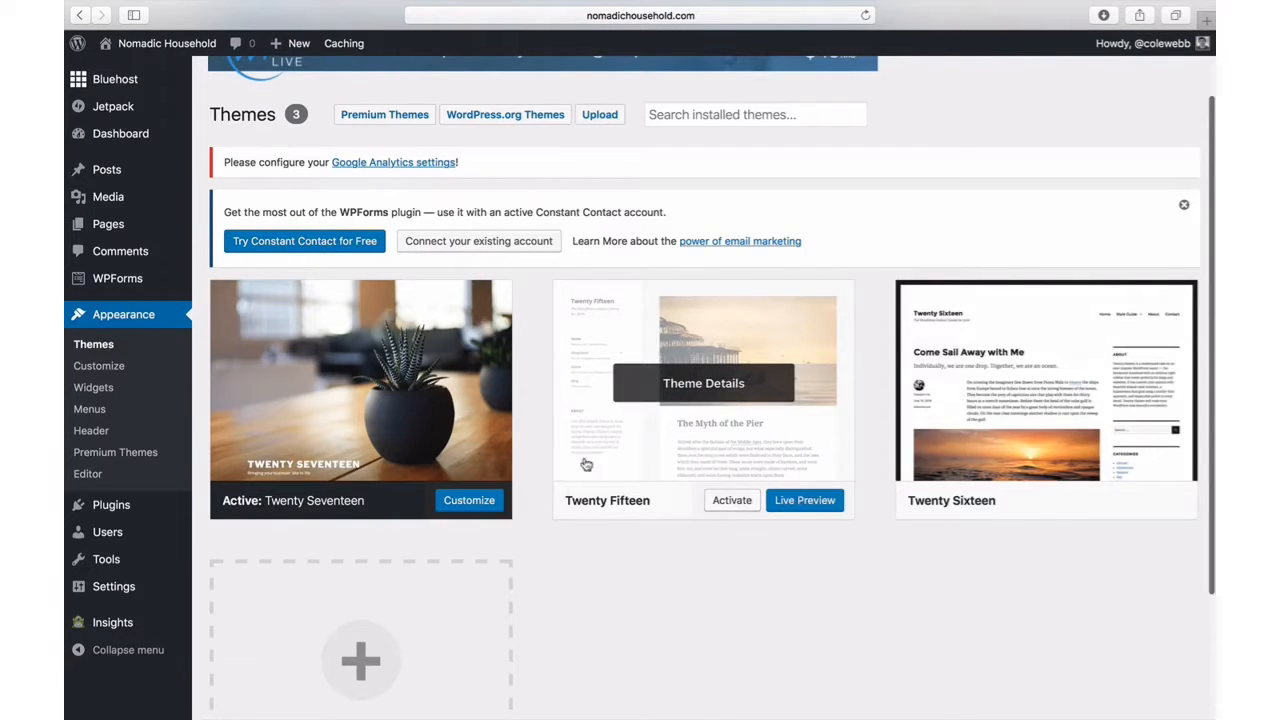
{"action": "scroll", "coordinate": [531, 377], "scroll_direction": "up", "scroll_amount": 2}
{"action": "scroll", "coordinate": [531, 377], "scroll_direction": "up", "scroll_amount": 1}
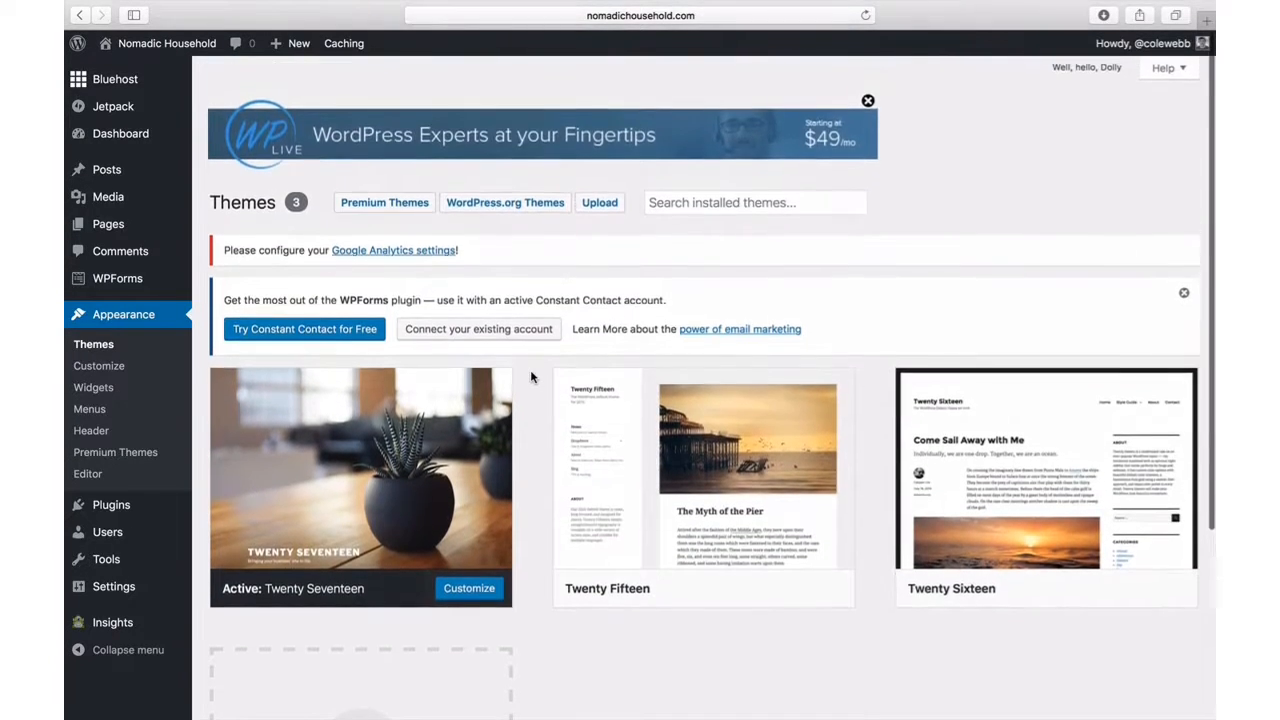
Install the Suits theme from the featured WordPress.org themes and activate it
{"action": "left_click", "coordinate": [490, 206]}
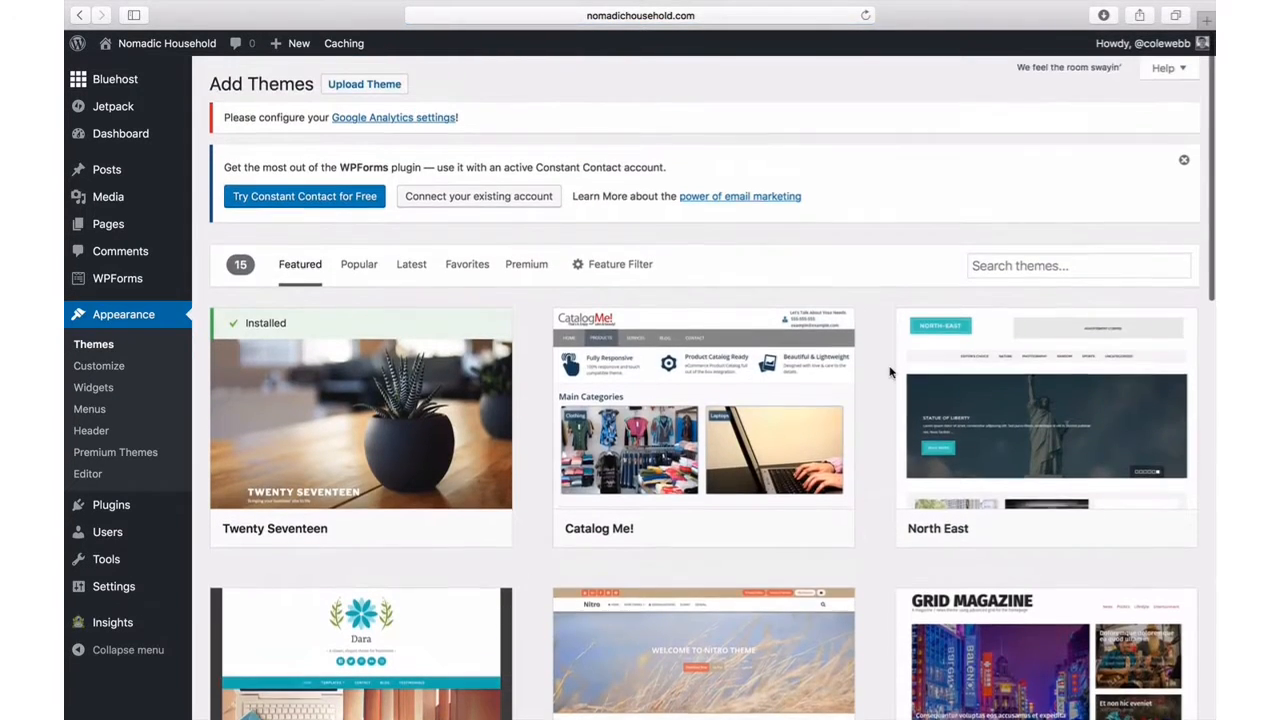
{"action": "scroll", "coordinate": [889, 369], "scroll_direction": "down", "scroll_amount": 2}
{"action": "scroll", "coordinate": [889, 372], "scroll_direction": "up", "scroll_amount": 2}
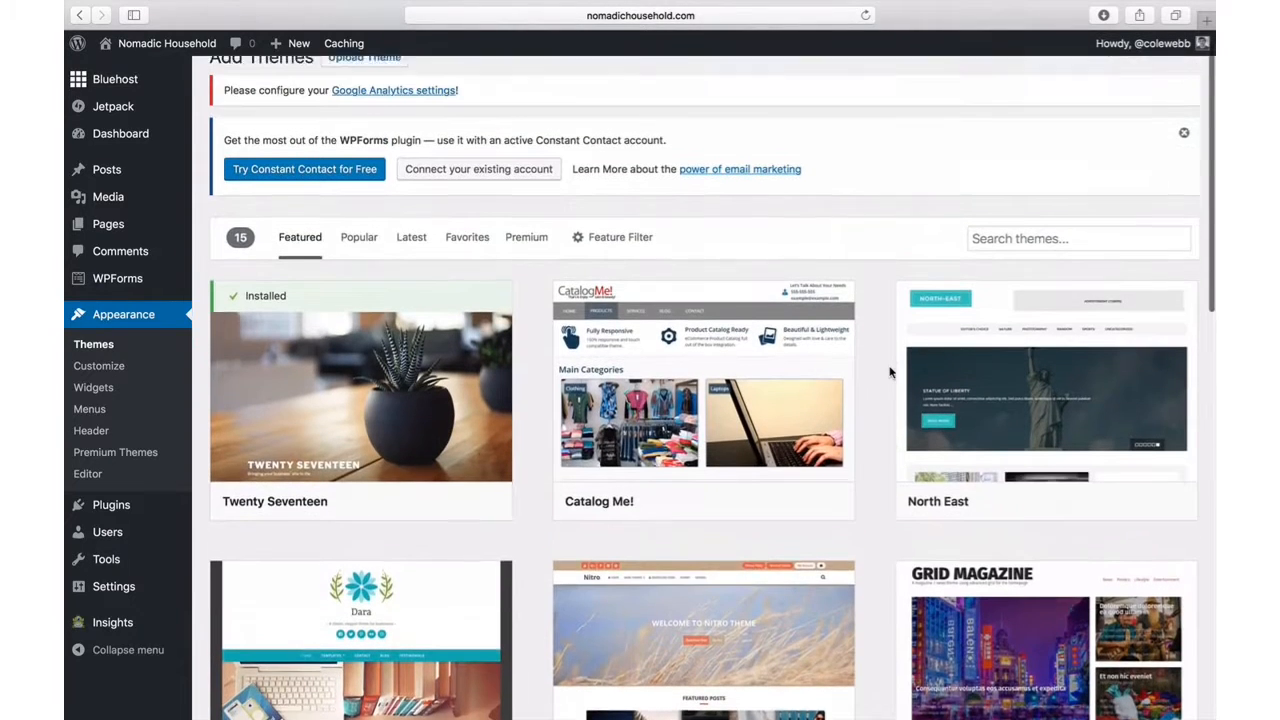
{"action": "scroll", "coordinate": [889, 372], "scroll_direction": "down", "scroll_amount": 10}
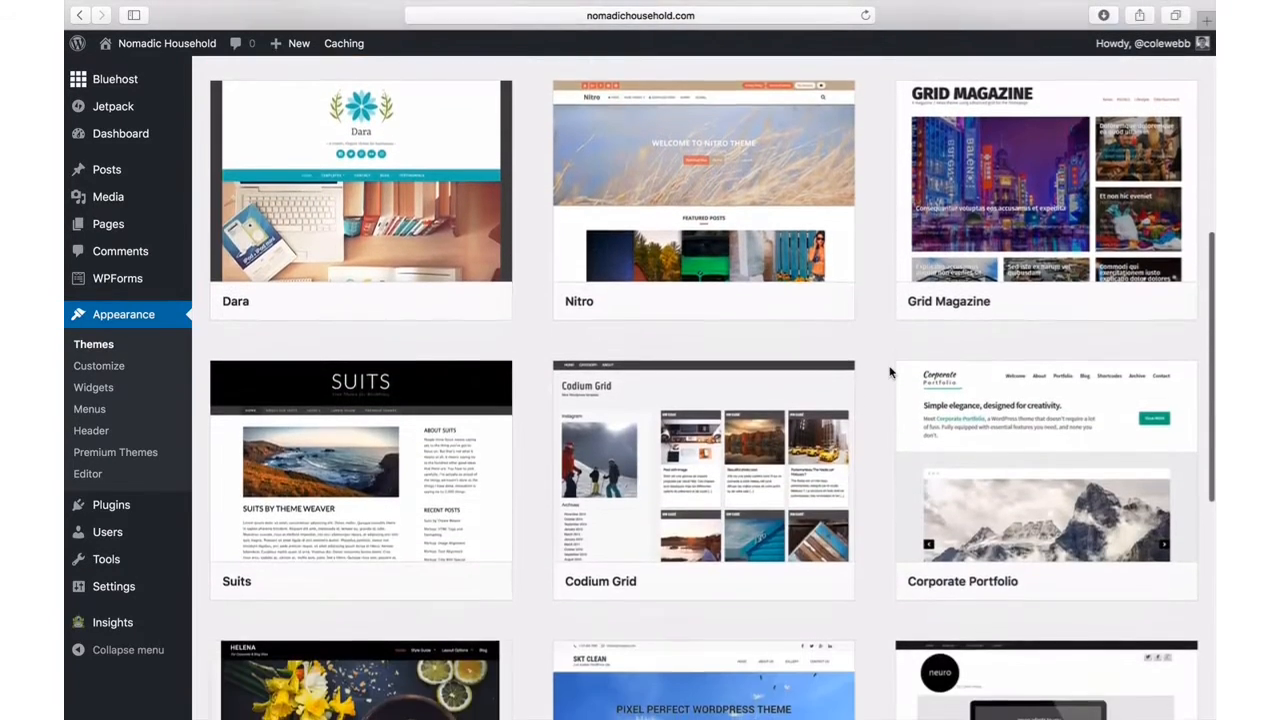
{"action": "mouse_move", "coordinate": [442, 445]}
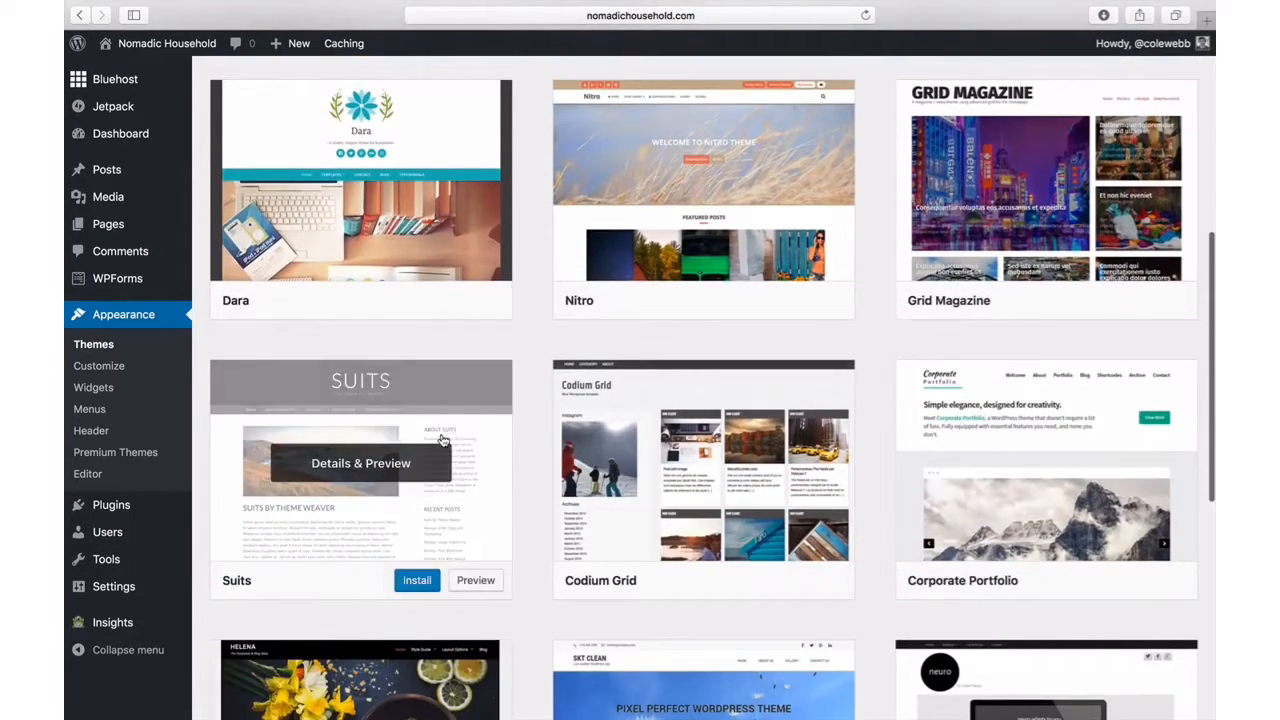
{"action": "left_click", "coordinate": [417, 580]}
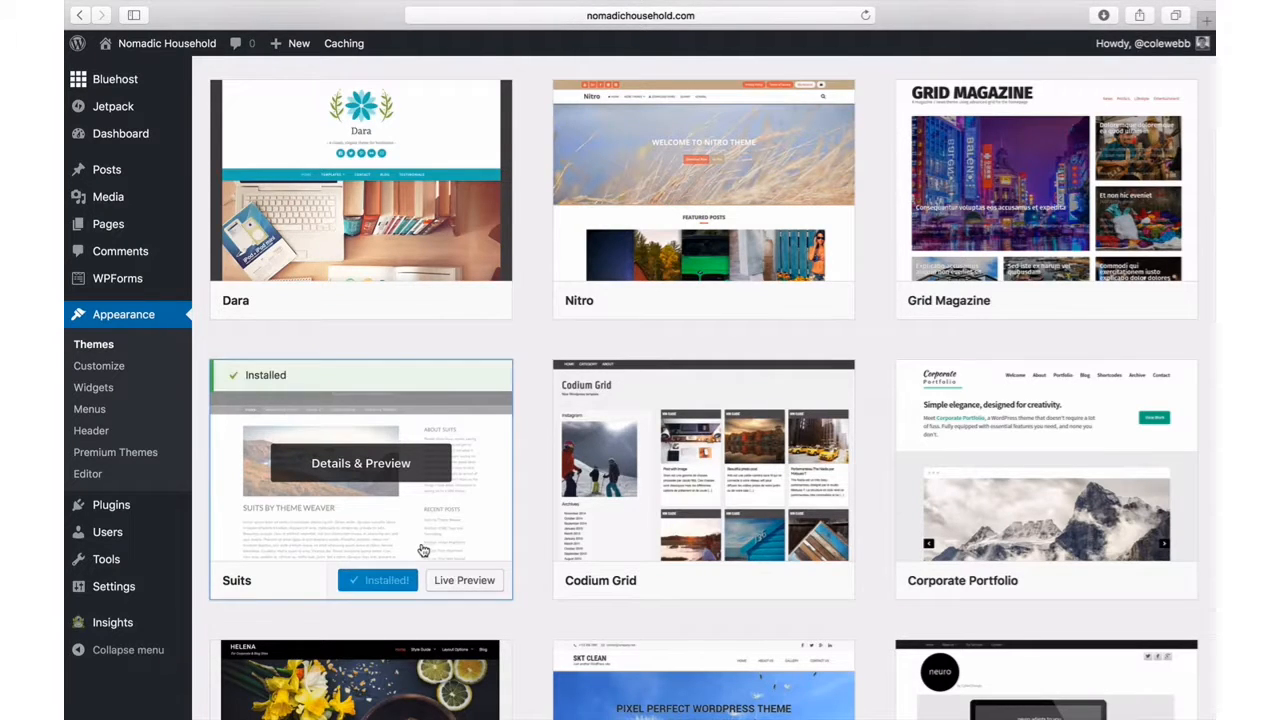
{"action": "left_click", "coordinate": [403, 580]}
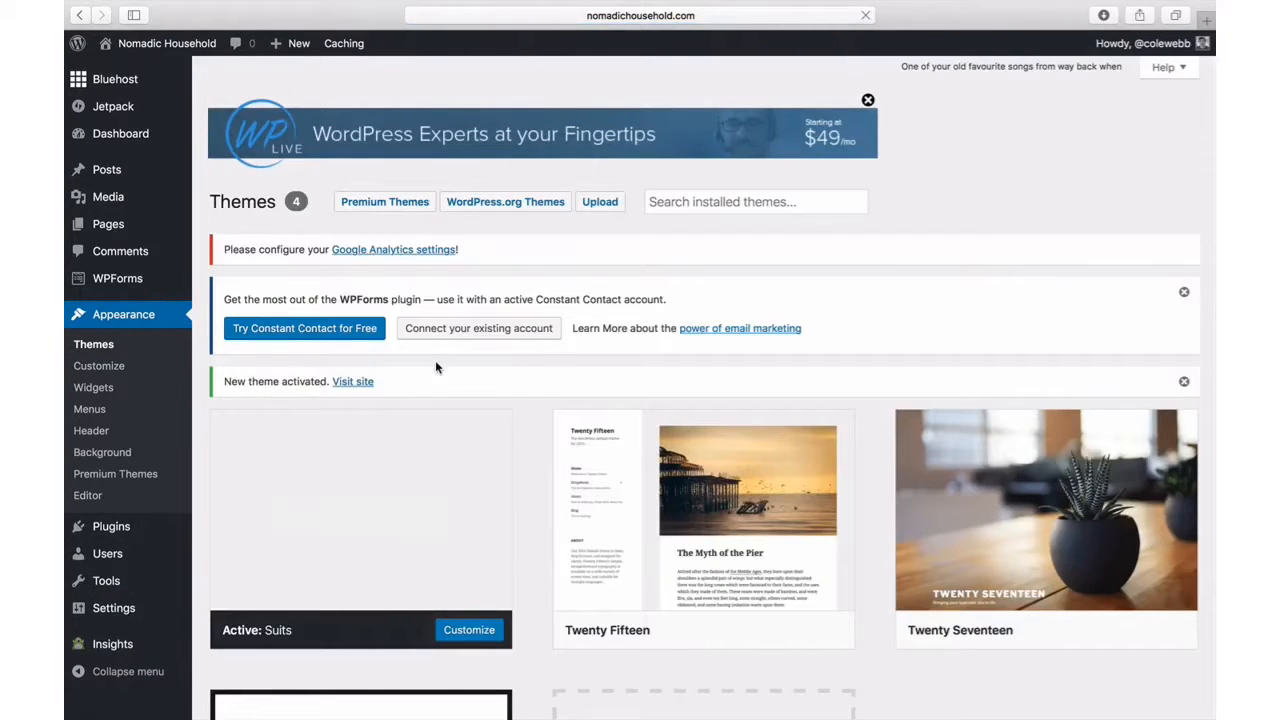
Visit the live site and examine how the home page looks with the Suits theme
{"action": "left_click", "coordinate": [193, 47]}
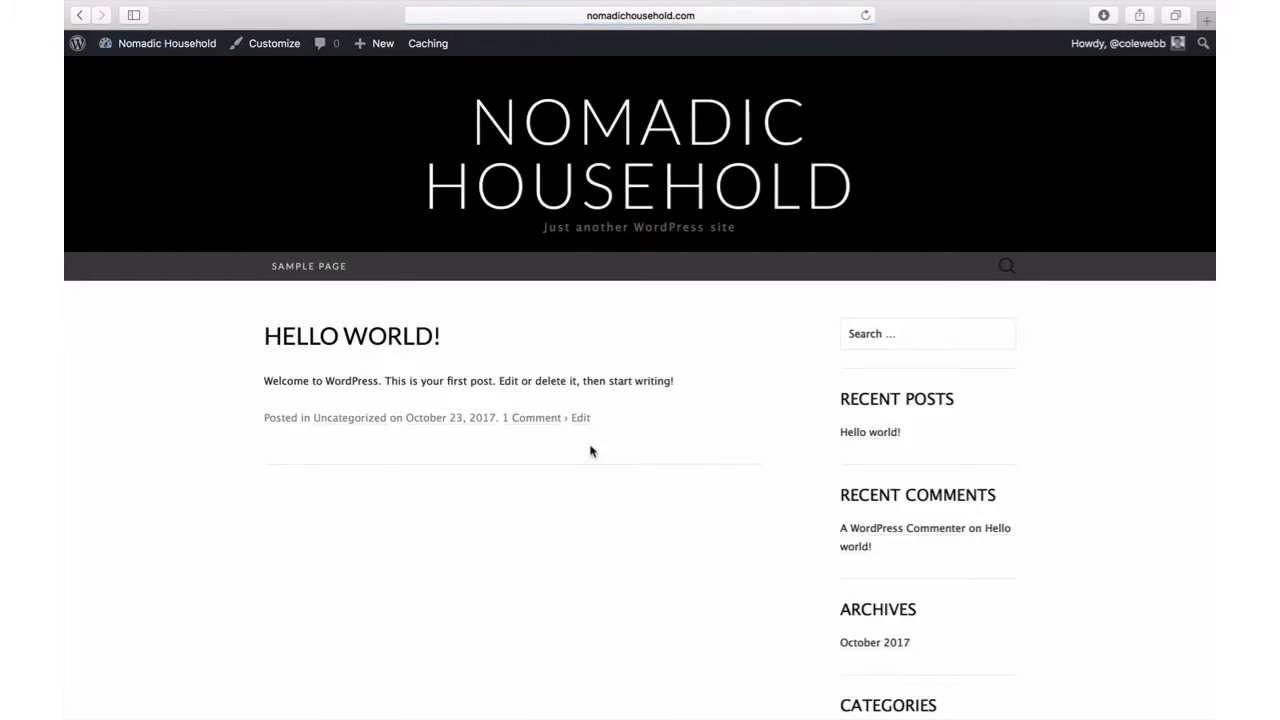
{"action": "scroll", "coordinate": [516, 521], "scroll_direction": "down", "scroll_amount": 3}
{"action": "scroll", "coordinate": [516, 521], "scroll_direction": "up", "scroll_amount": 3}
Return to the dashboard and open the Customize view for the active theme
{"action": "left_click", "coordinate": [197, 51]}
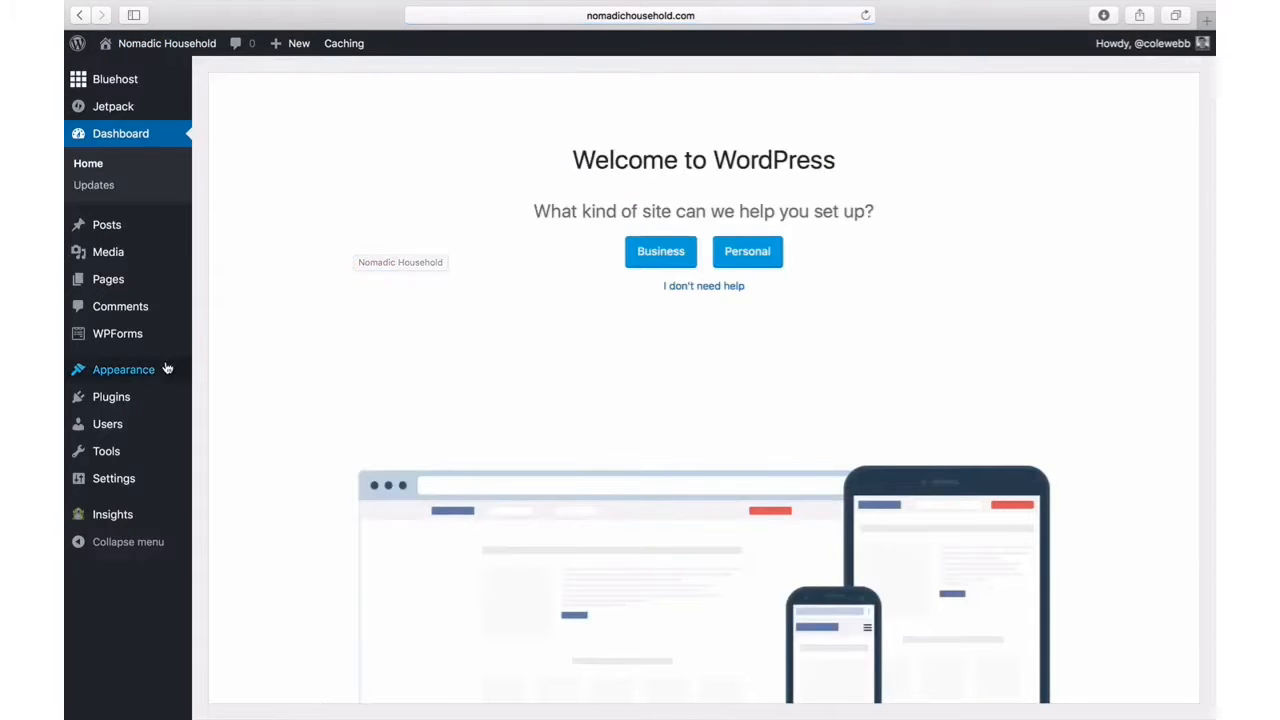
{"action": "mouse_move", "coordinate": [143, 374]}
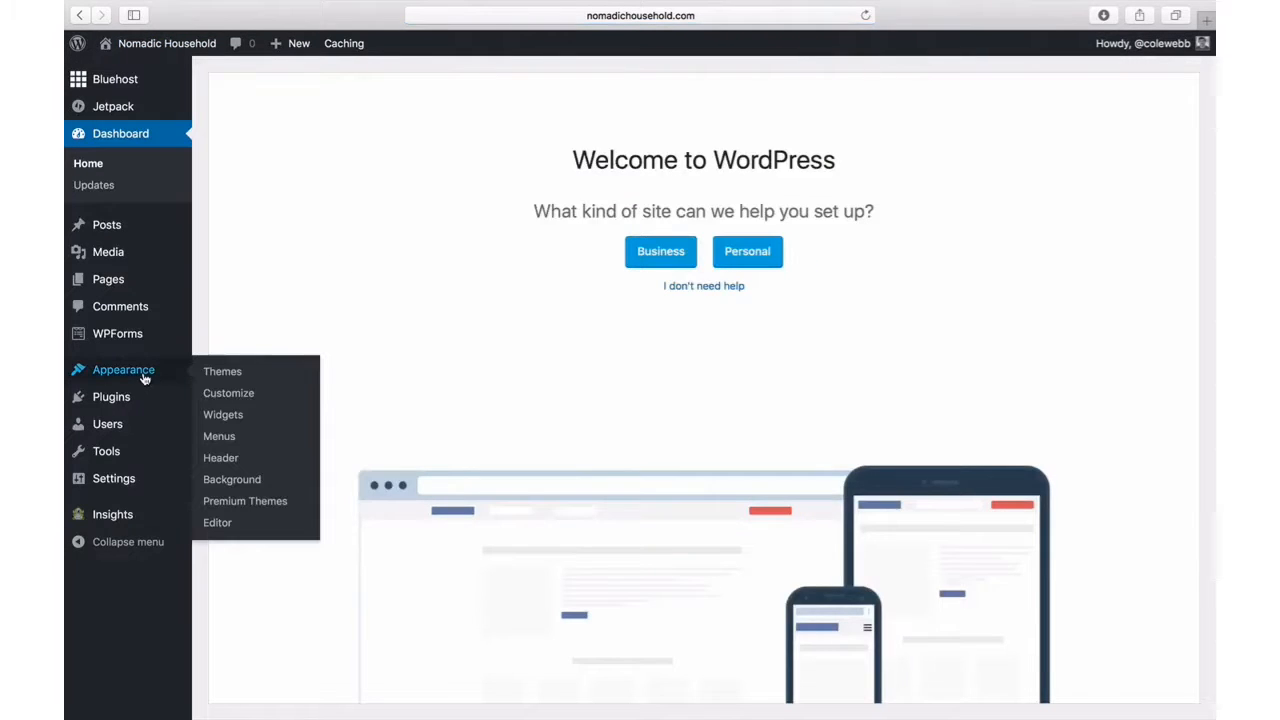
{"action": "left_click", "coordinate": [237, 401]}
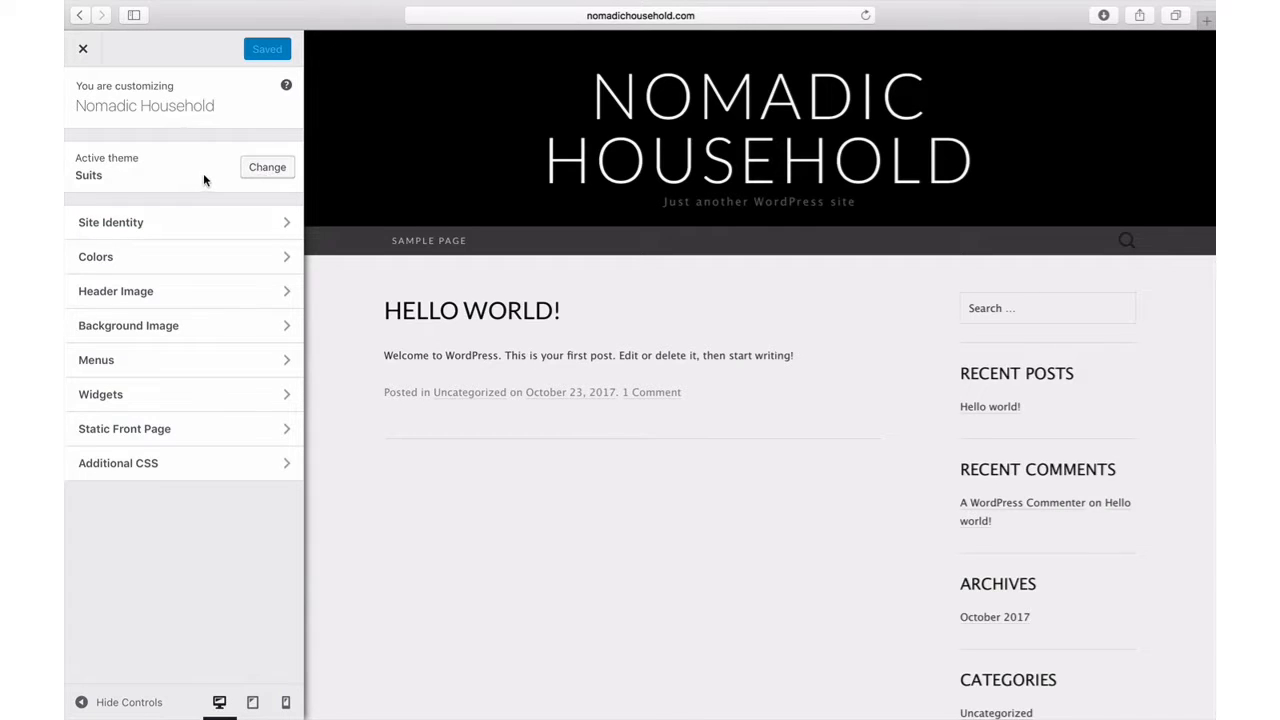
Set the site's tagline to "Here is a tagline" in Site Identity and publish the change
{"action": "left_click", "coordinate": [230, 224]}
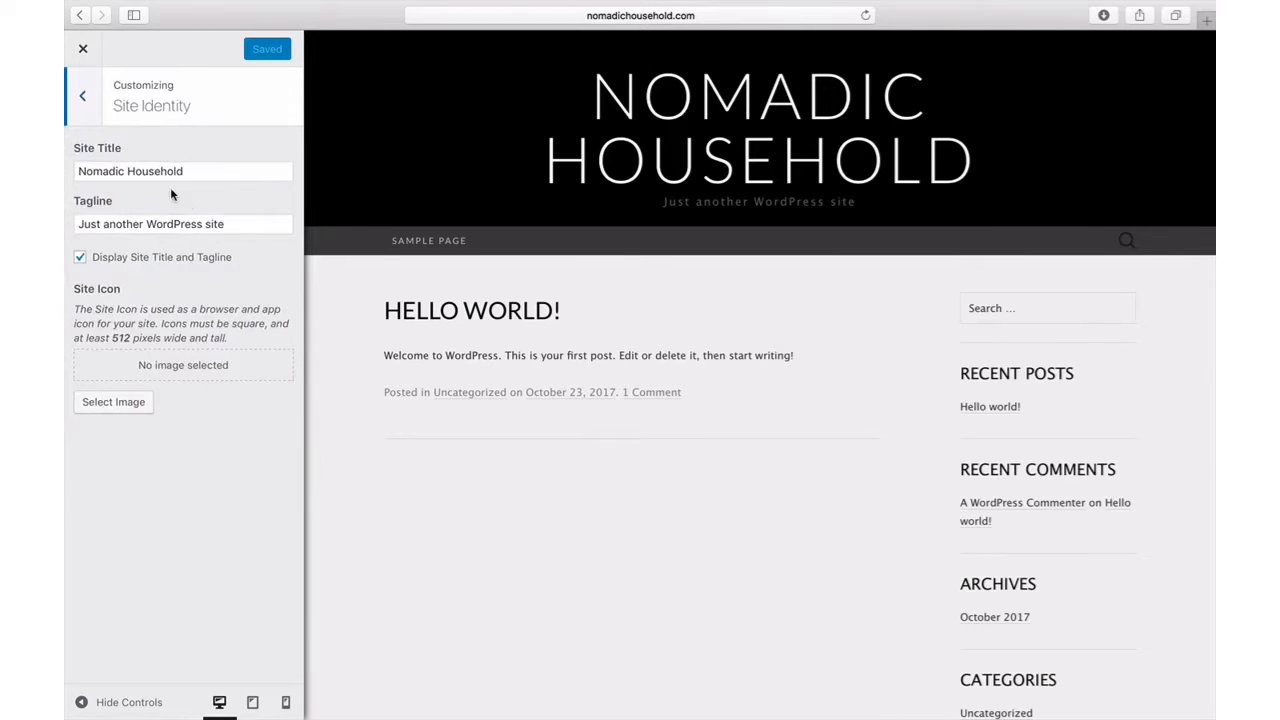
{"action": "left_click_drag", "start_coordinate": [206, 173], "coordinate": [72, 170]}
{"action": "left_click_drag", "start_coordinate": [228, 224], "coordinate": [84, 224]}
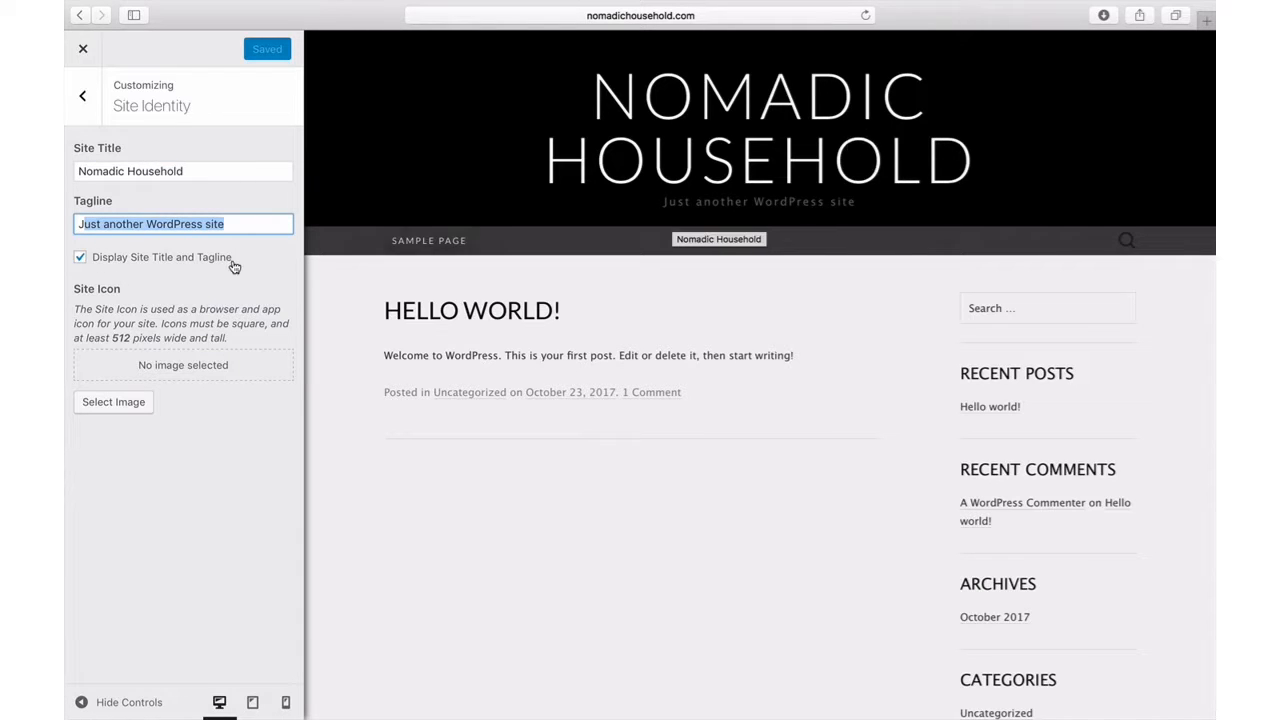
{"action": "left_click_drag", "start_coordinate": [237, 224], "coordinate": [64, 224]}
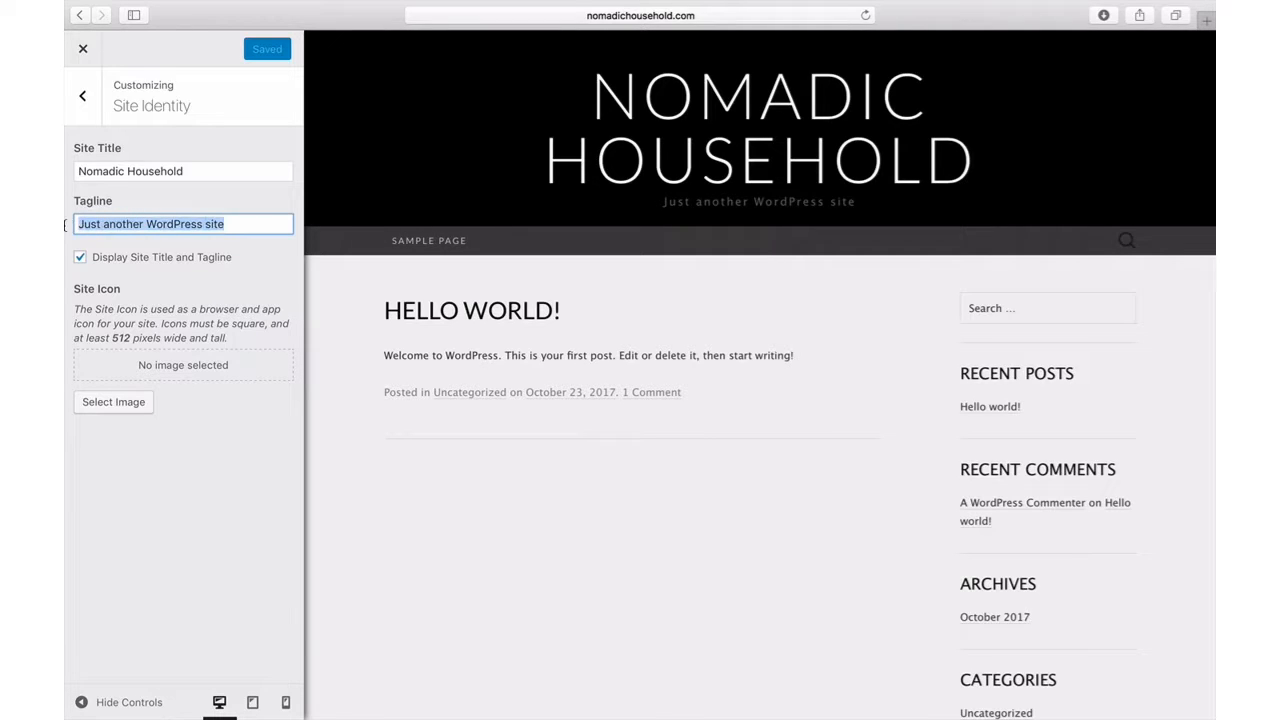
{"action": "type", "text": "Here is "}
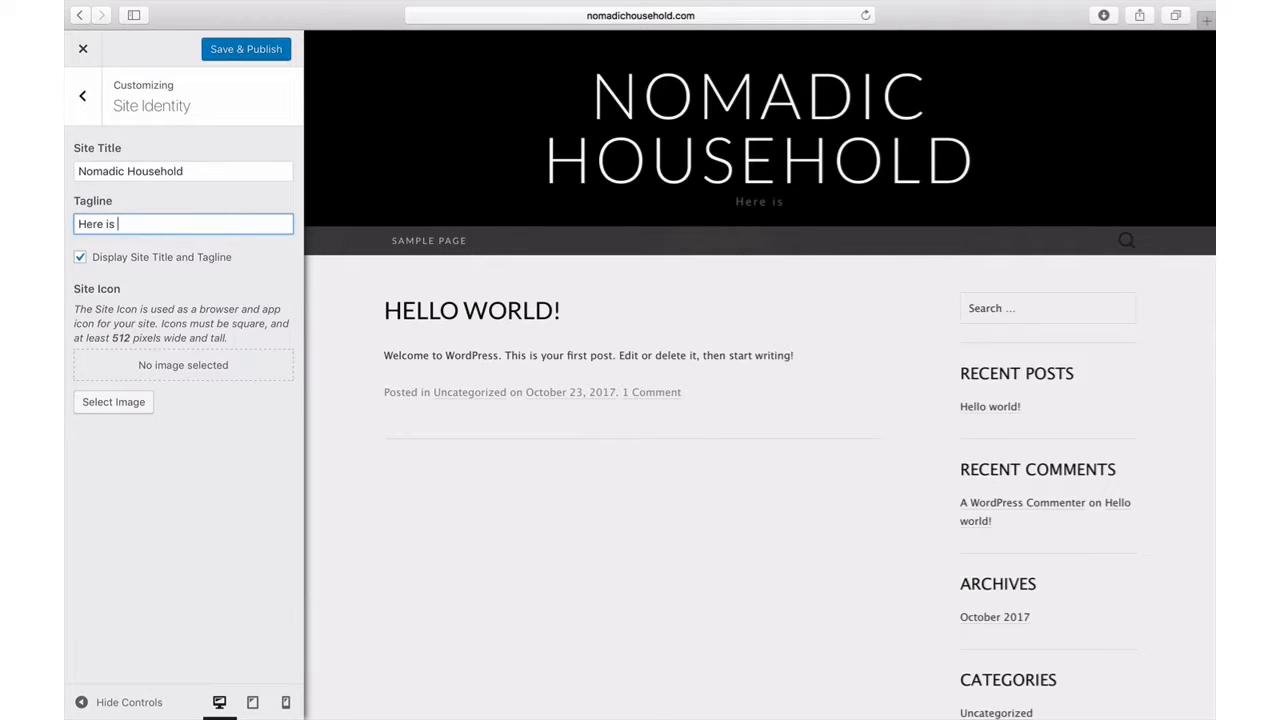
{"action": "type", "text": "a tagline"}
{"action": "left_click", "coordinate": [240, 51]}
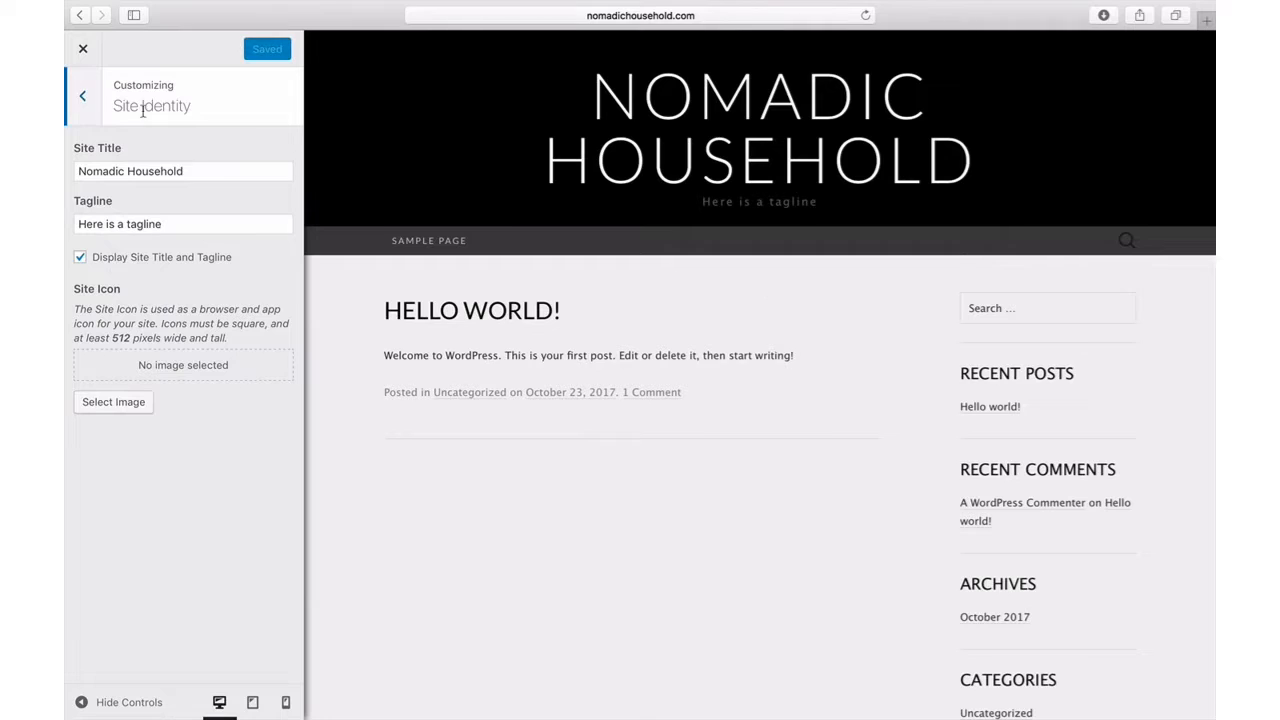
{"action": "left_click", "coordinate": [83, 100]}
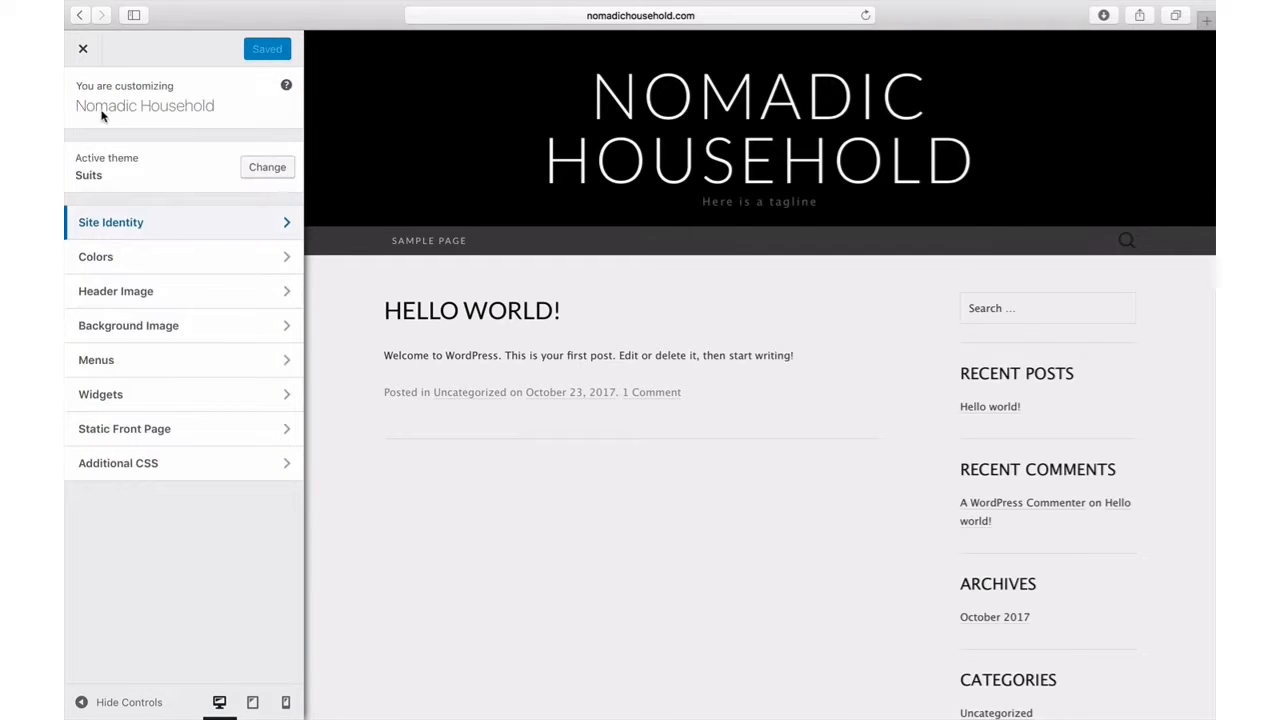
Try red (#dd3333) as the header text color in the Colors settings, and clear it again
{"action": "left_click", "coordinate": [225, 263]}
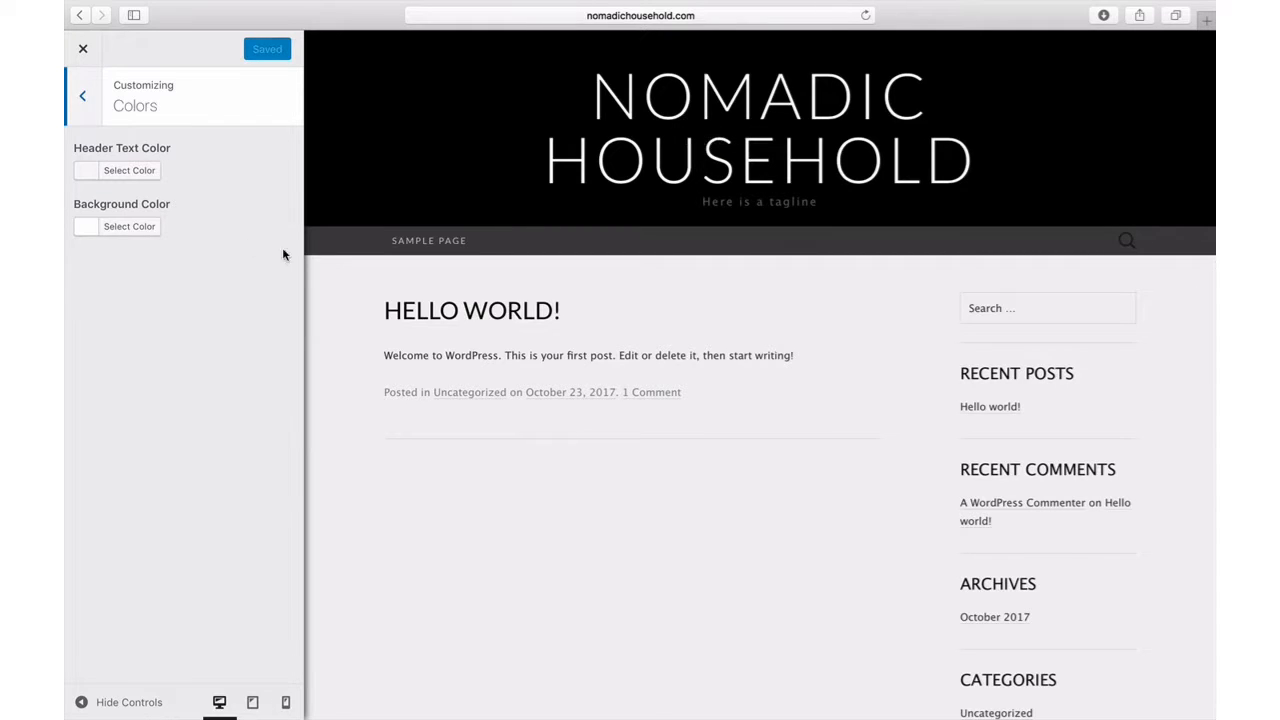
{"action": "left_click", "coordinate": [143, 171]}
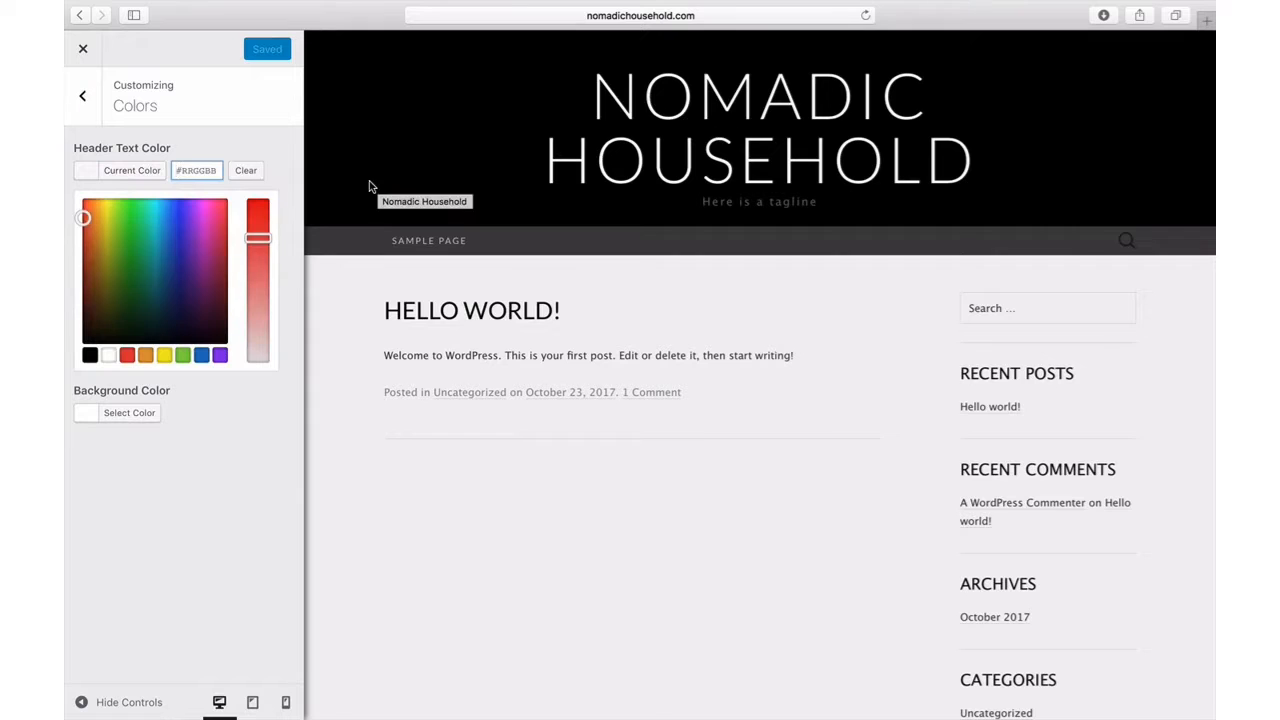
{"action": "left_click", "coordinate": [127, 355]}
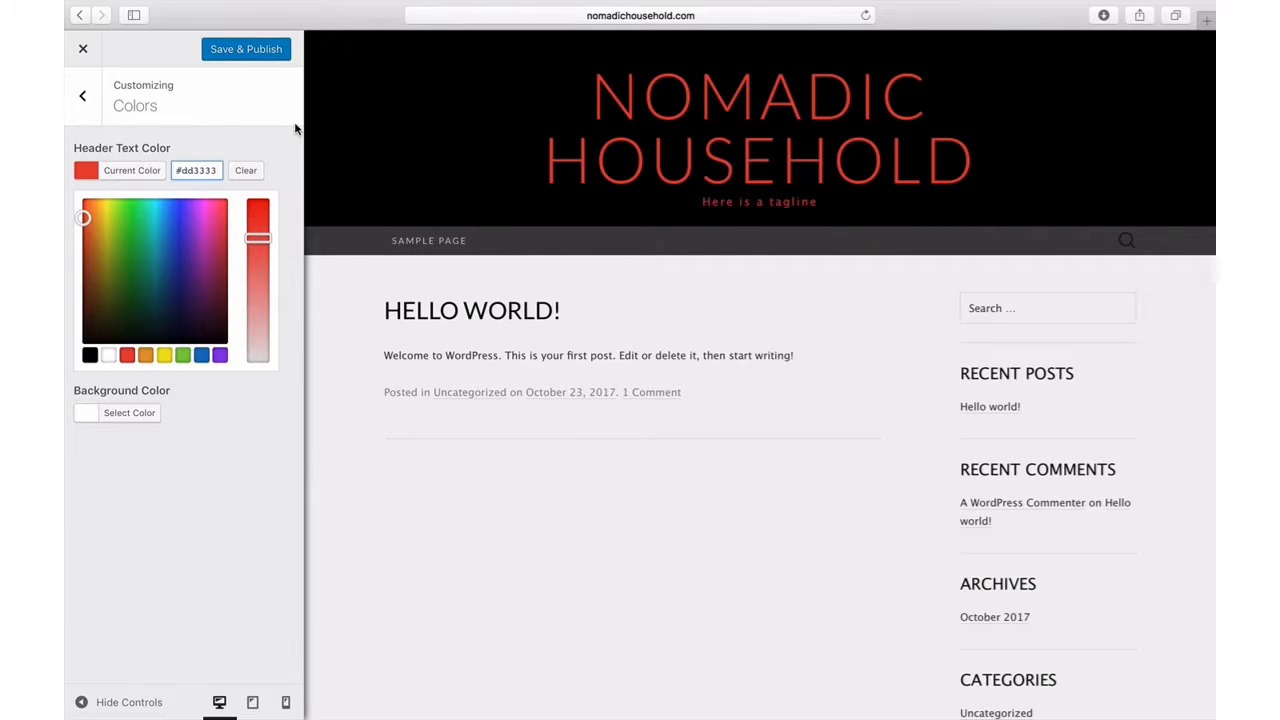
{"action": "left_click", "coordinate": [248, 172]}
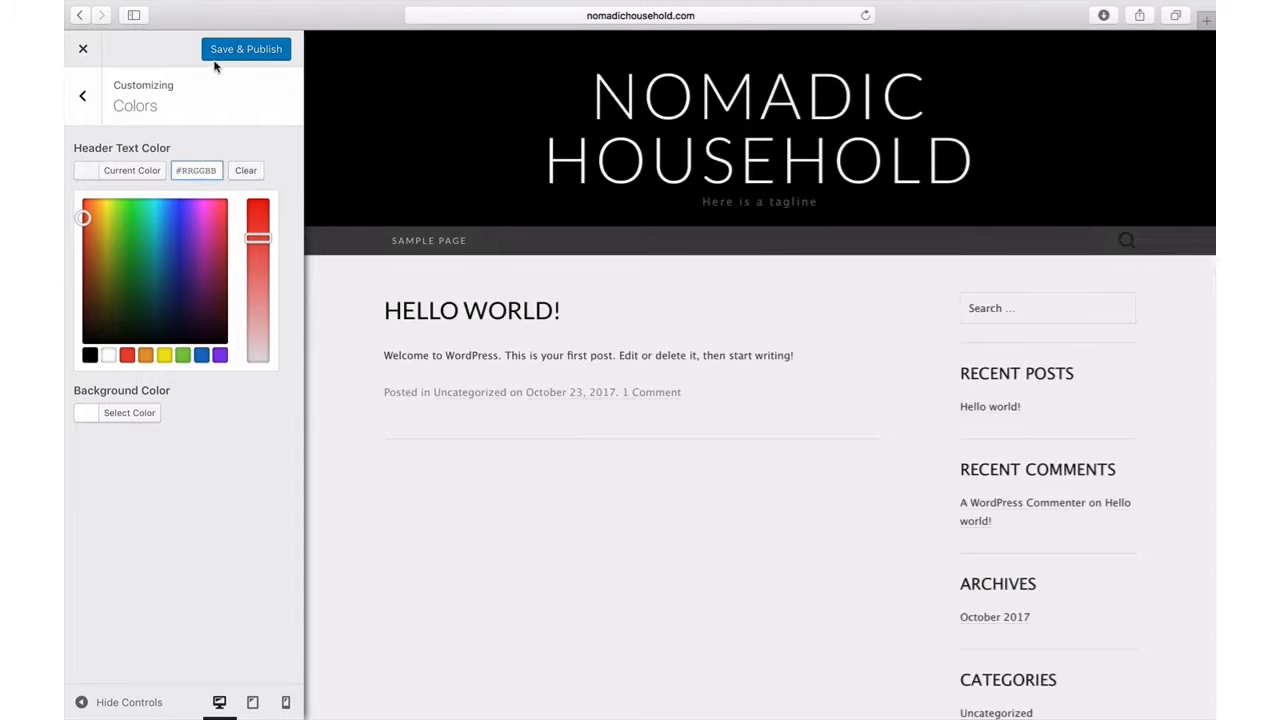
{"action": "left_click", "coordinate": [90, 97]}
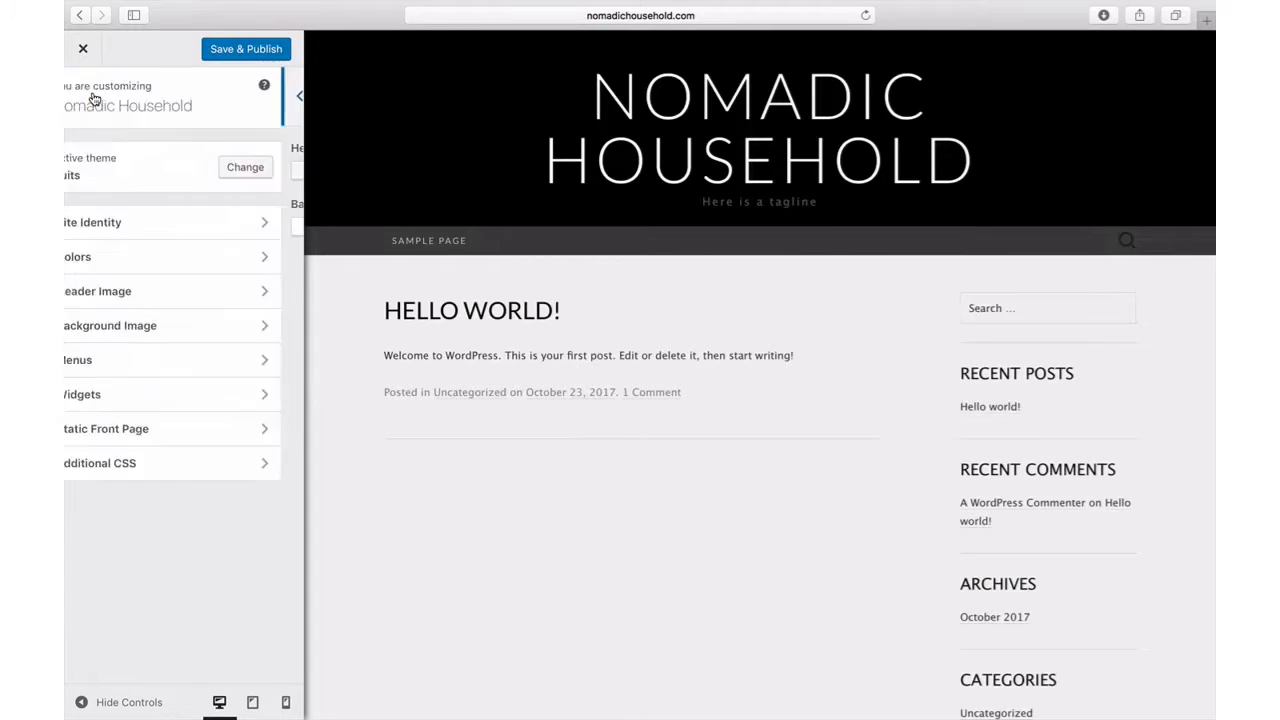
Try red (#dd3333), blue and green (#81d742) as the site's background color
{"action": "left_click", "coordinate": [166, 250]}
{"action": "left_click", "coordinate": [129, 226]}
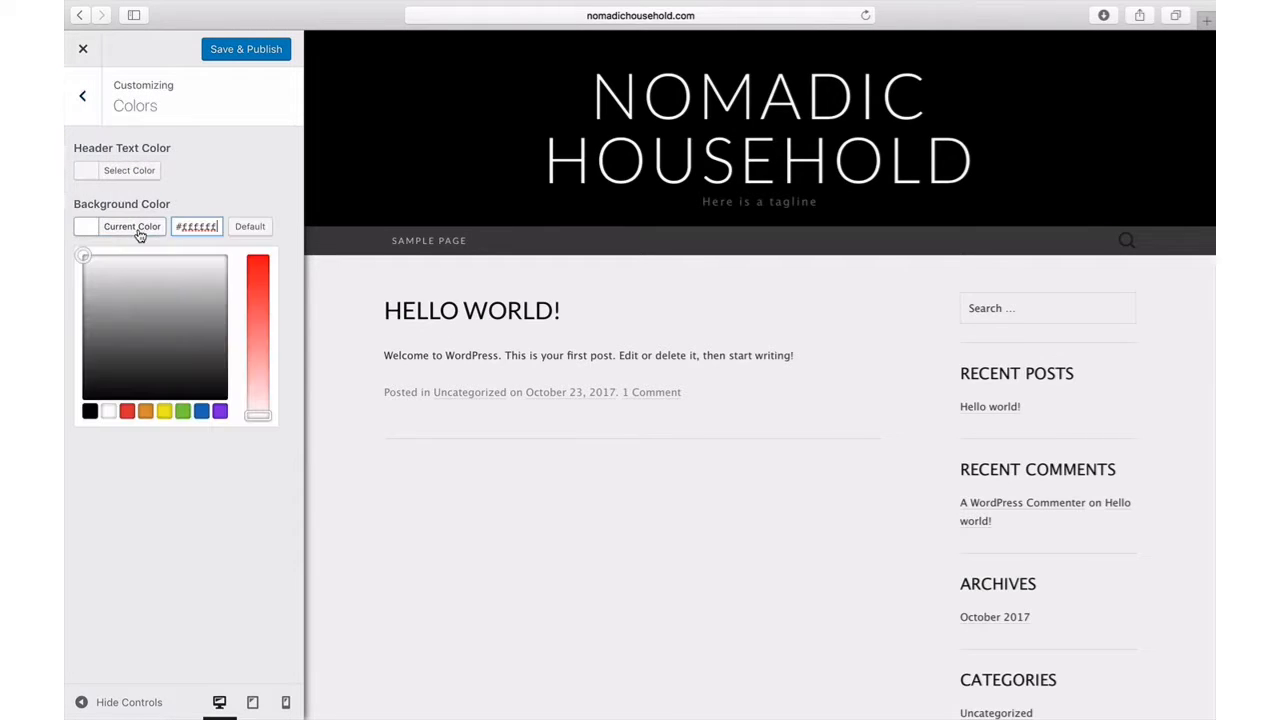
{"action": "left_click", "coordinate": [127, 412]}
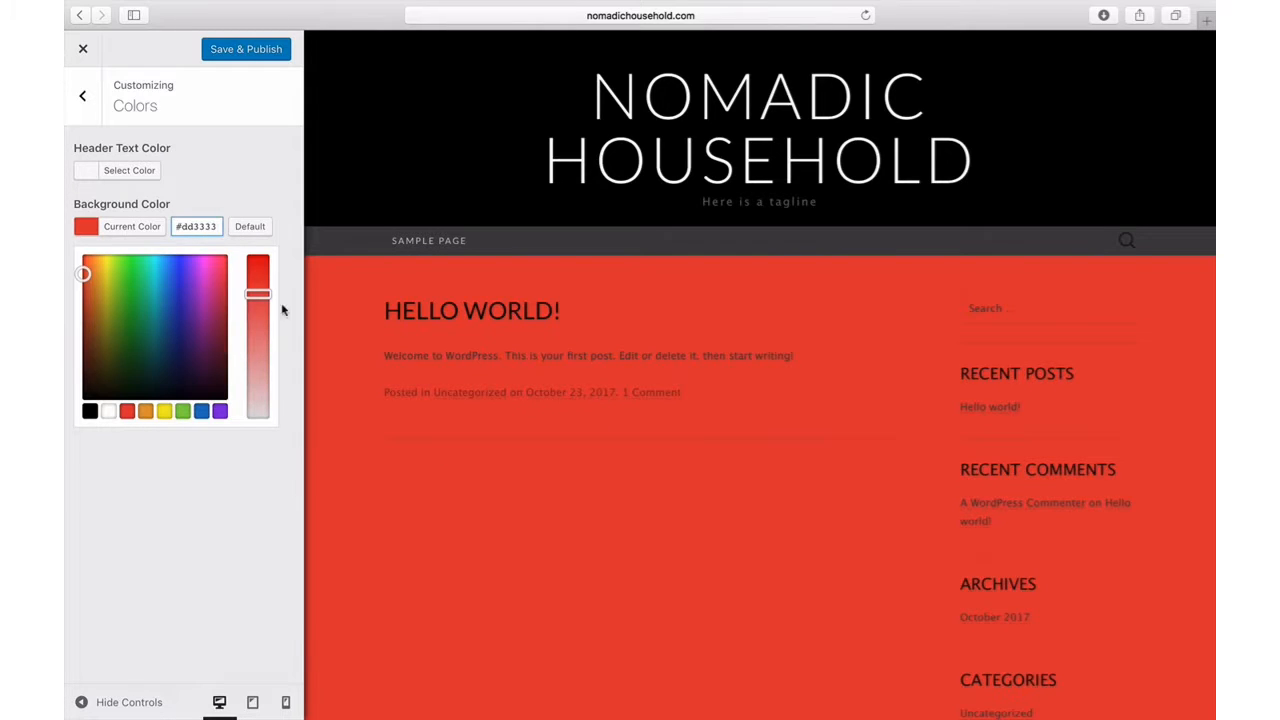
{"action": "left_click", "coordinate": [201, 411]}
{"action": "left_click", "coordinate": [184, 412]}
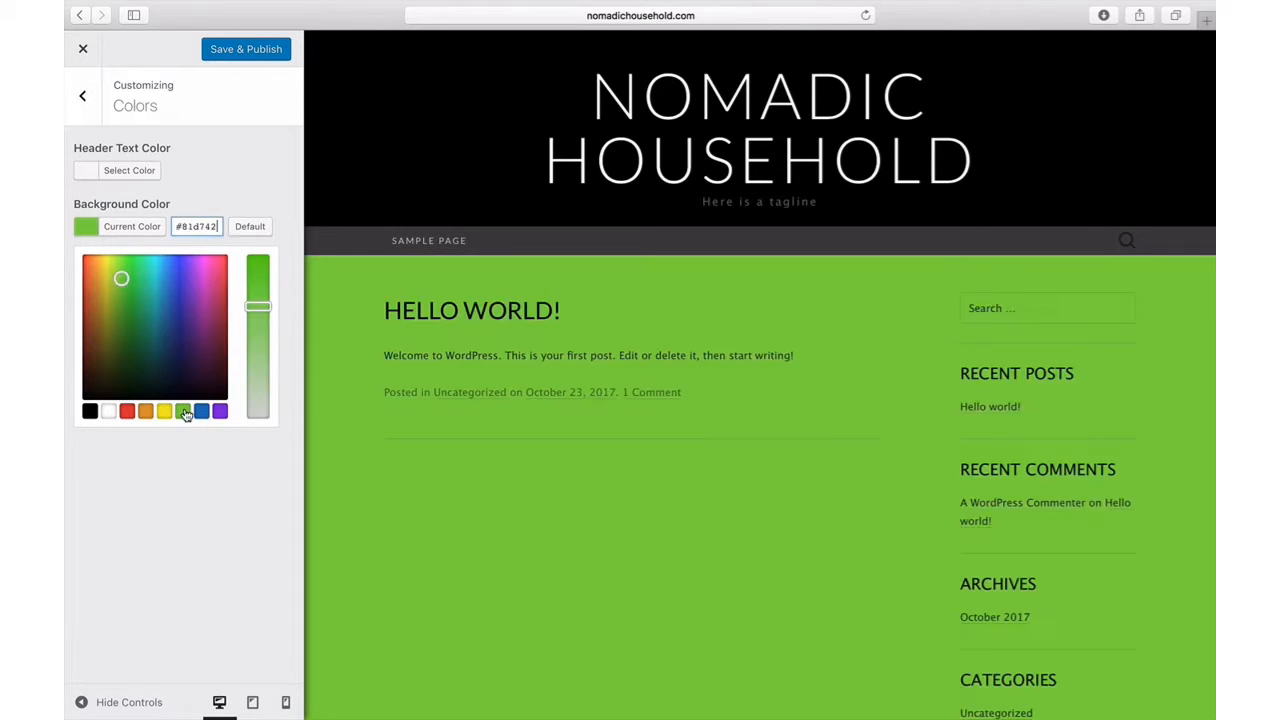
Restore the default background color and publish the color settings
{"action": "left_click", "coordinate": [252, 230]}
{"action": "left_click", "coordinate": [261, 53]}
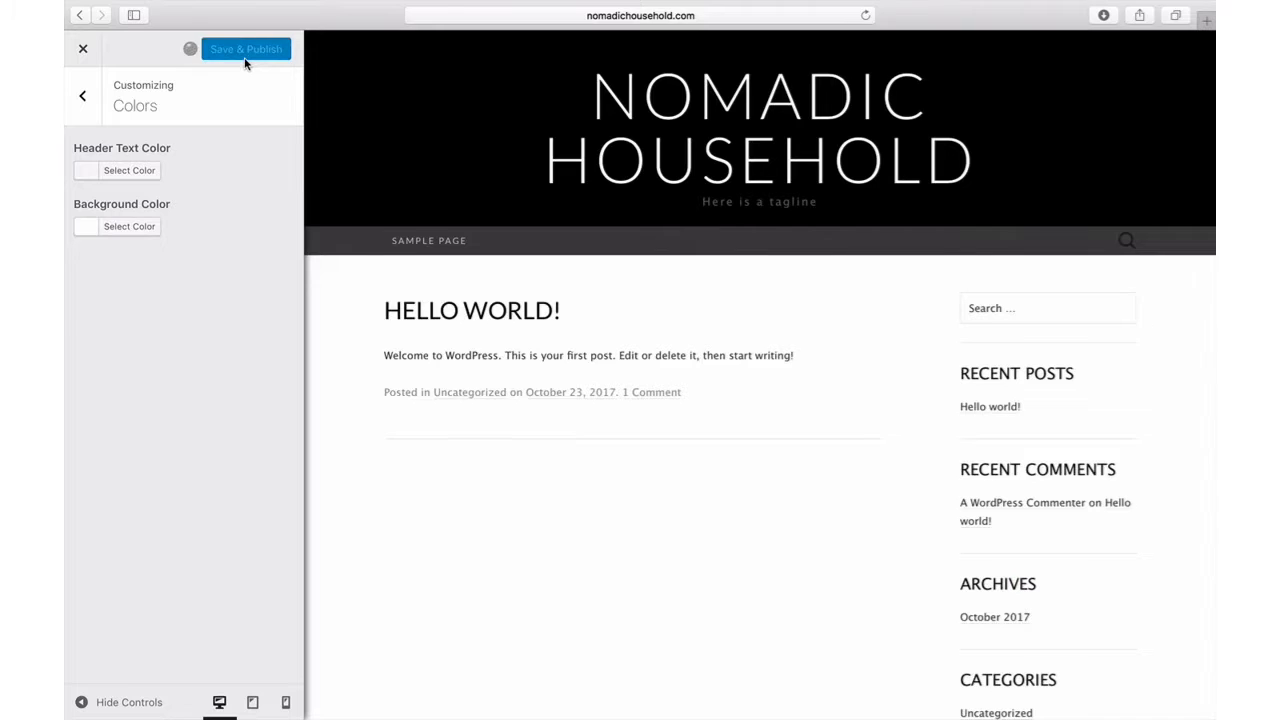
{"action": "left_click", "coordinate": [92, 106]}
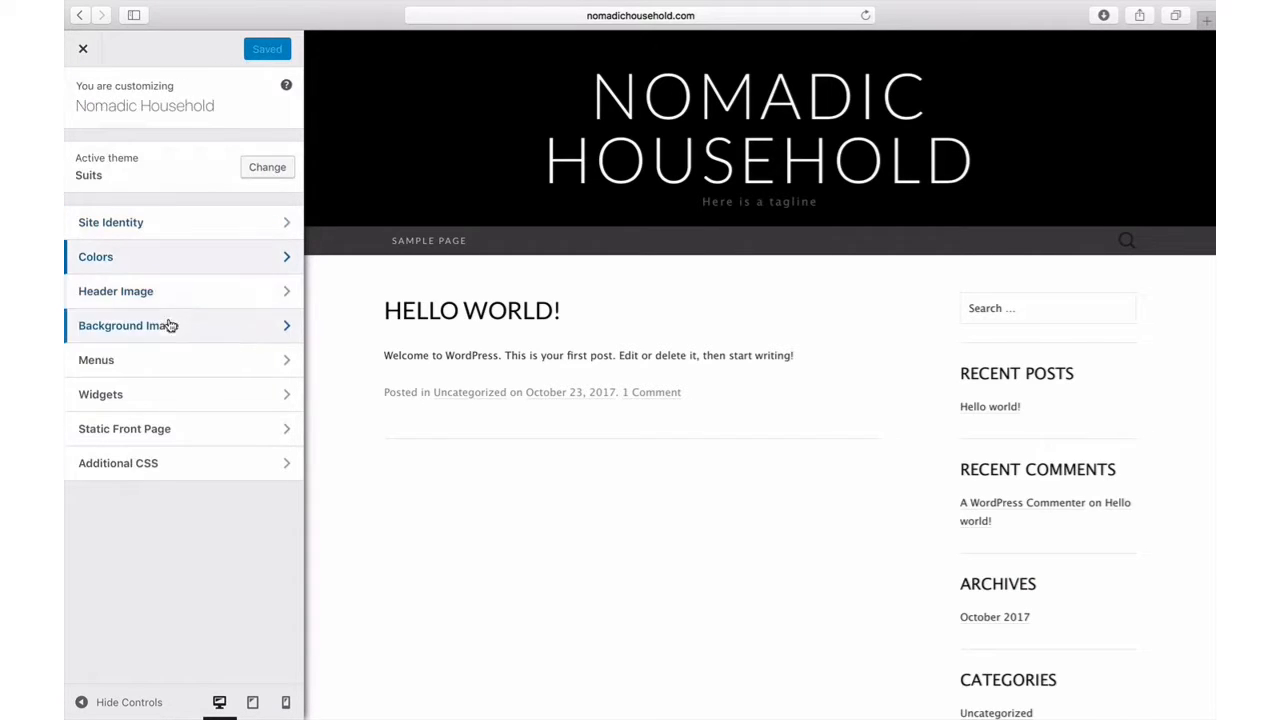
Review the Header Image and Background Image settings and examine the whole page in the preview
{"action": "left_click", "coordinate": [219, 299]}
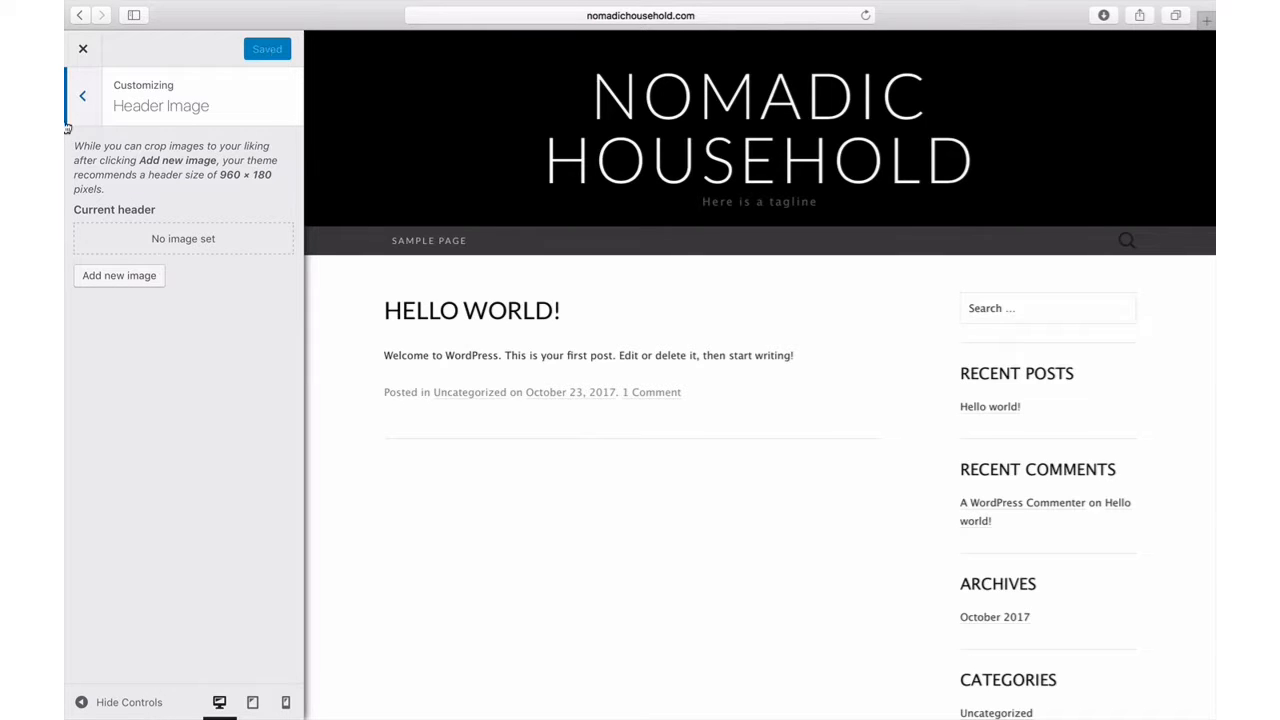
{"action": "left_click", "coordinate": [96, 107]}
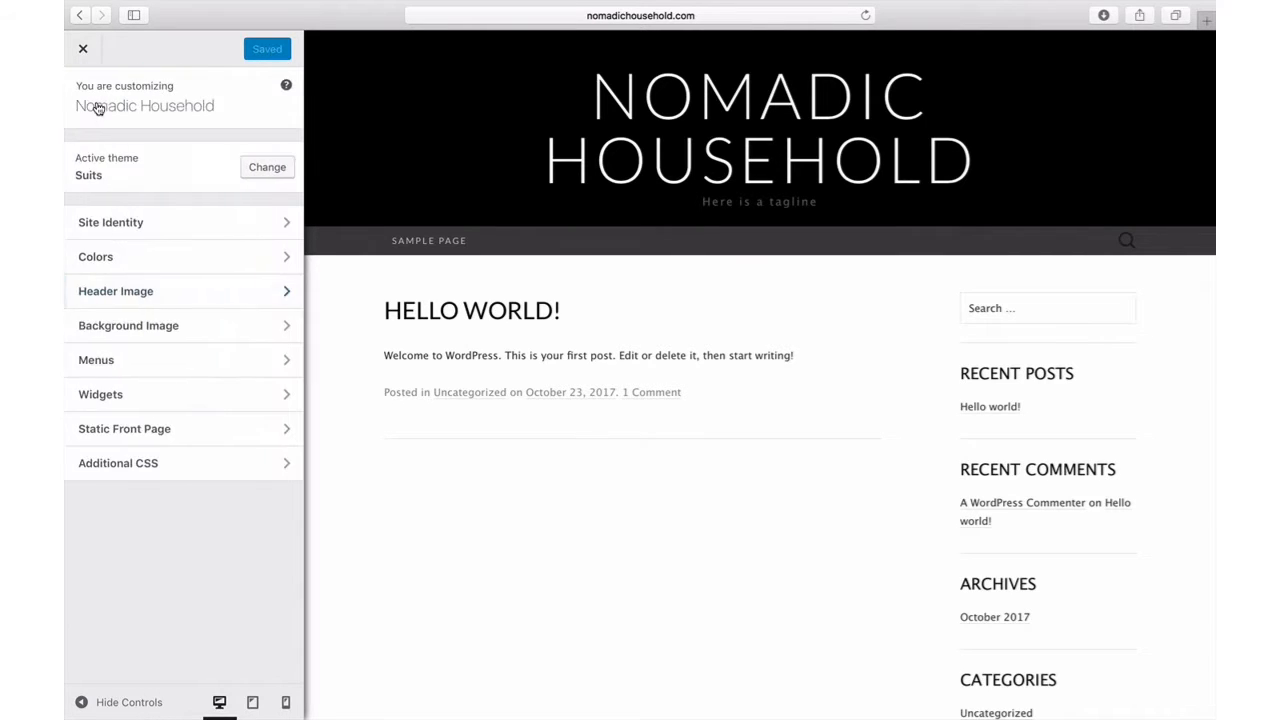
{"action": "left_click", "coordinate": [228, 330]}
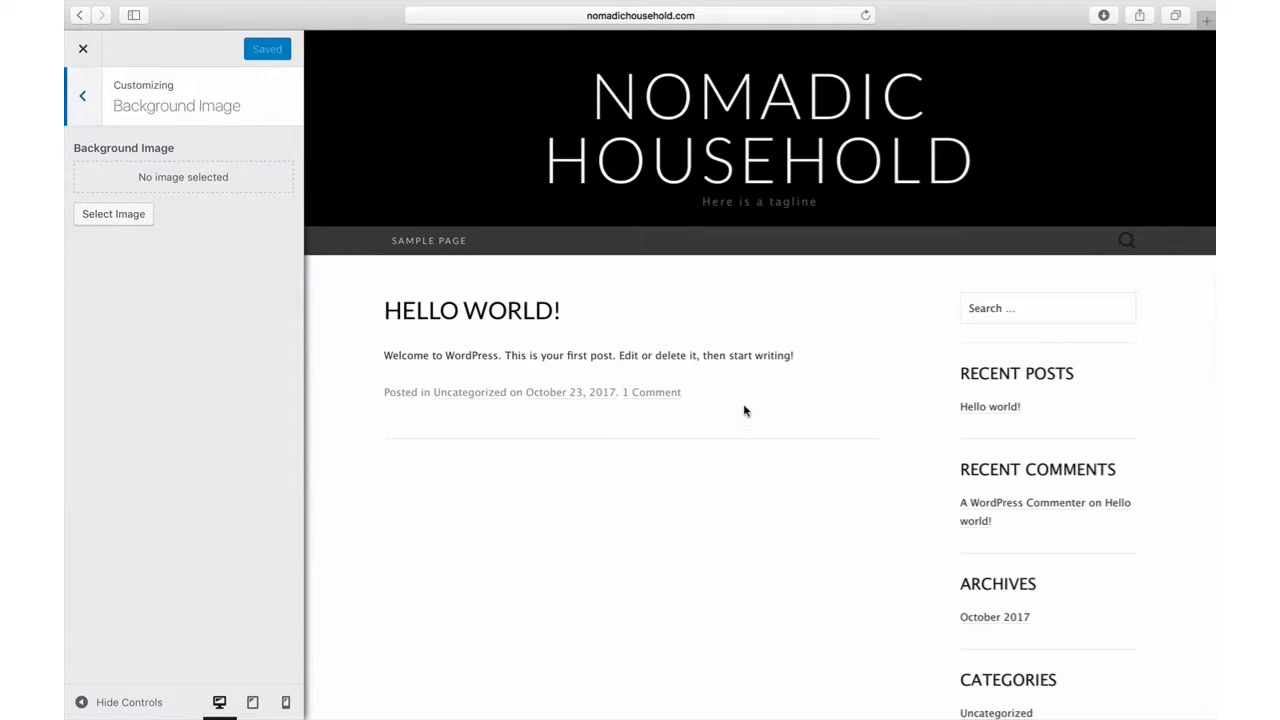
{"action": "scroll", "coordinate": [631, 574], "scroll_direction": "down", "scroll_amount": 5}
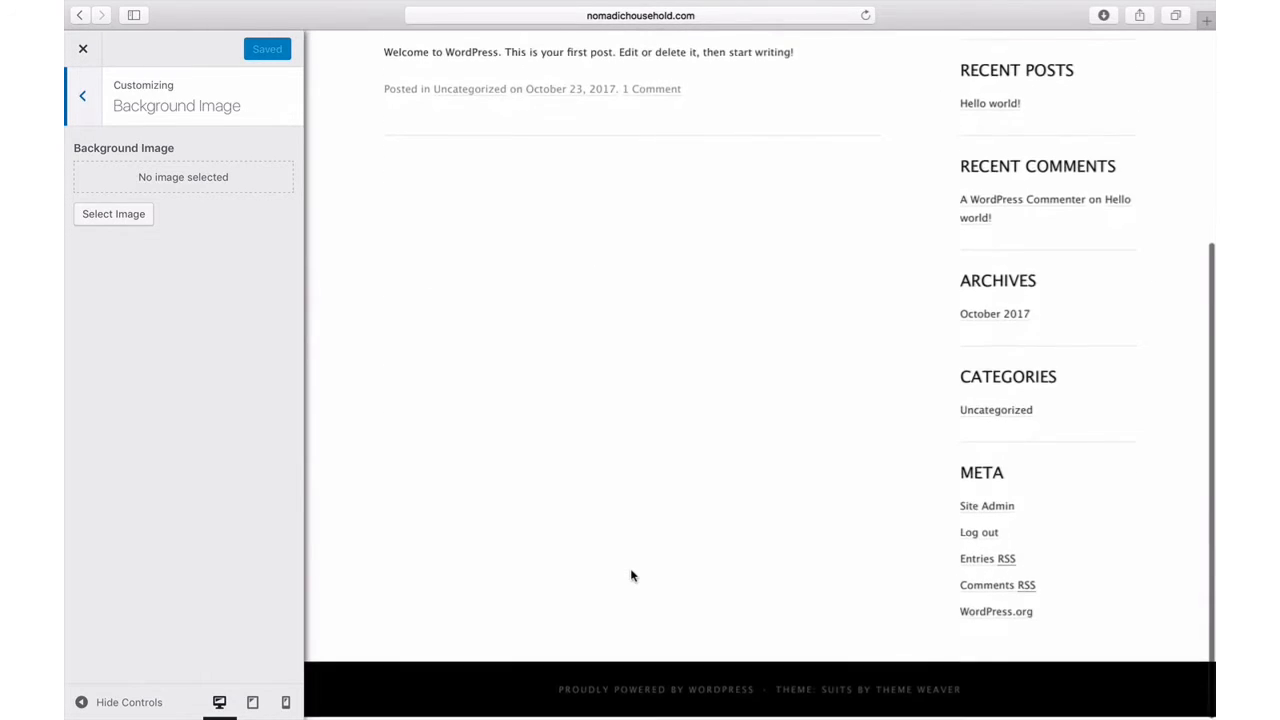
{"action": "scroll", "coordinate": [631, 574], "scroll_direction": "up", "scroll_amount": 5}
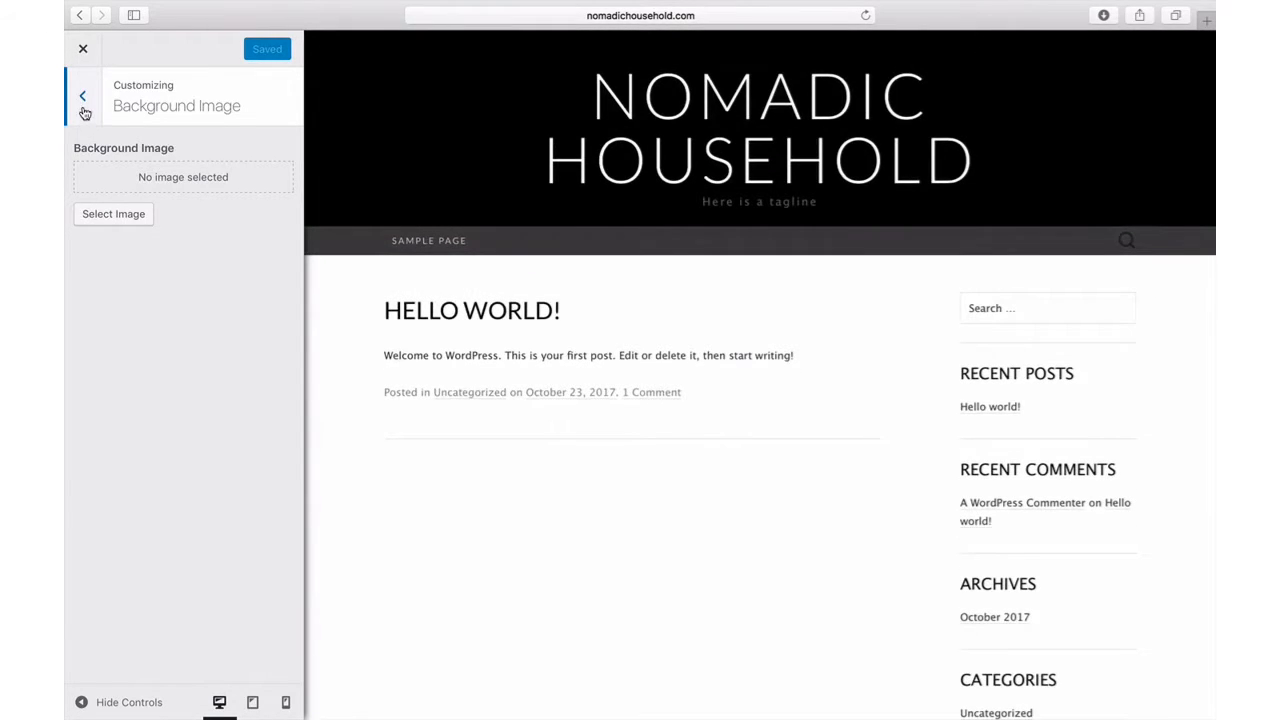
{"action": "left_click", "coordinate": [84, 108]}
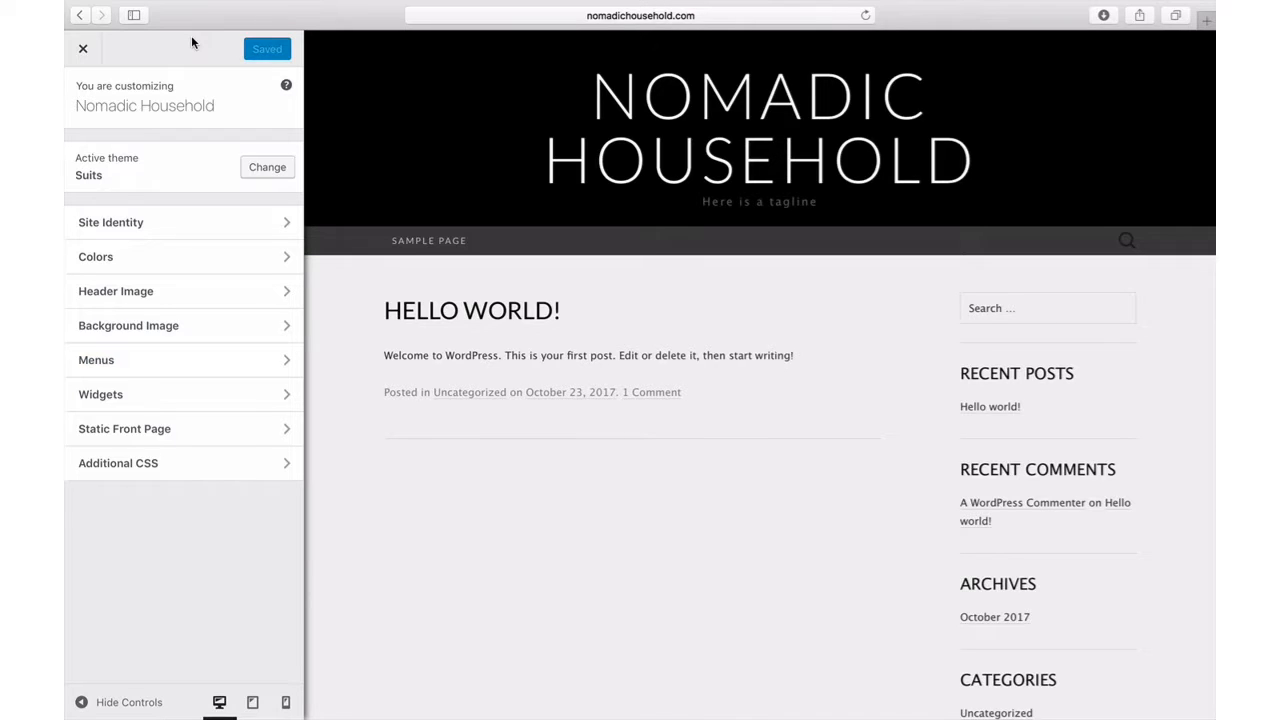
Close the customizer and open the list of posts in the WordPress dashboard
{"action": "left_click", "coordinate": [85, 52]}
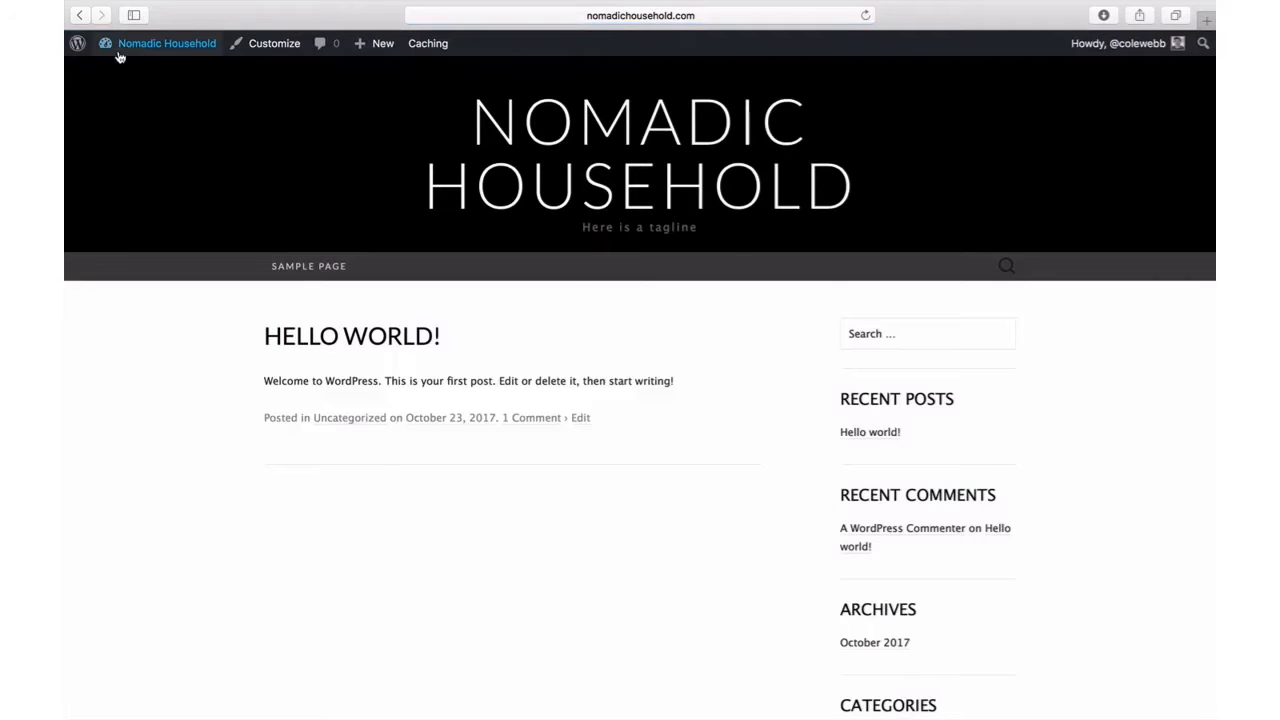
{"action": "mouse_move", "coordinate": [140, 52]}
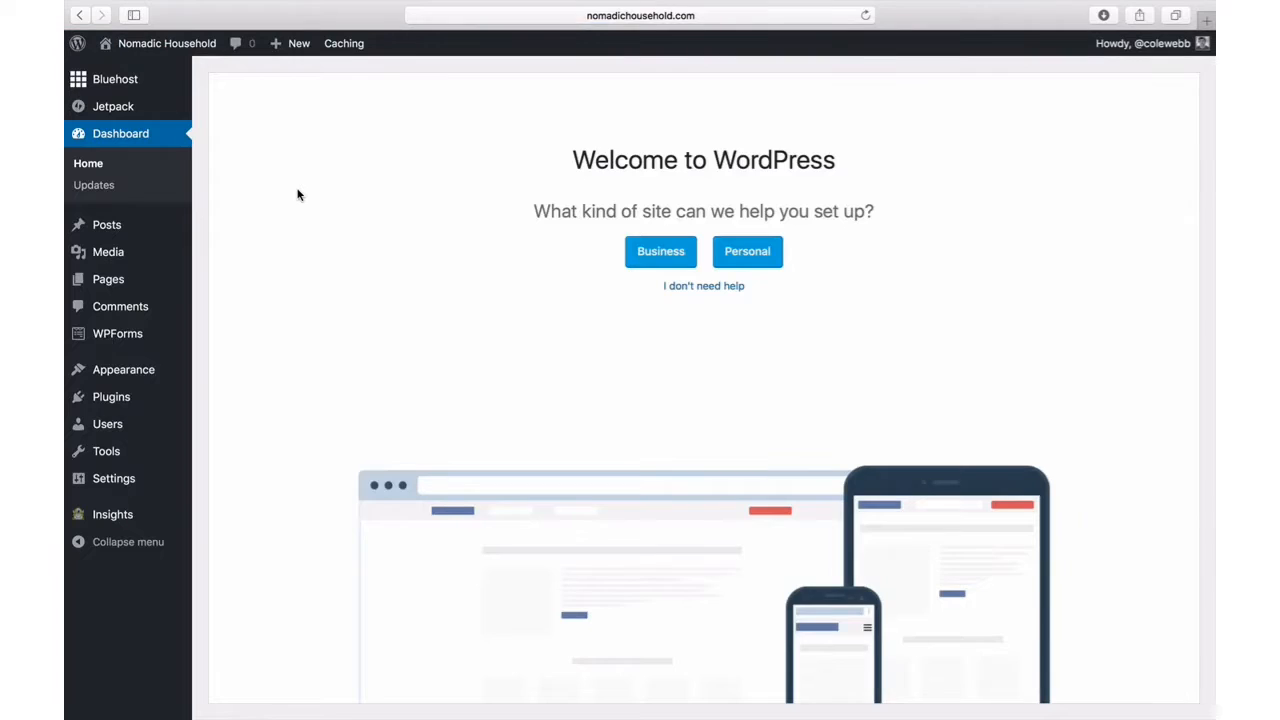
{"action": "left_click", "coordinate": [101, 229]}
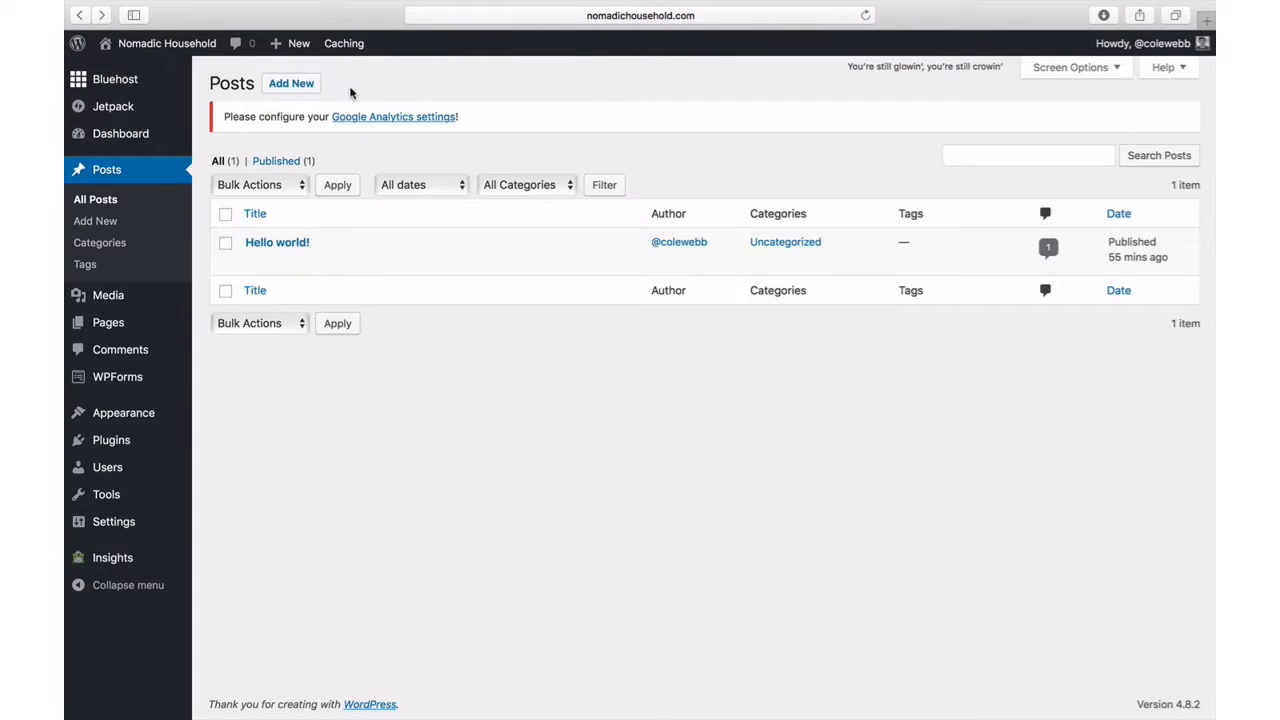
Create a new post titled "My First Blog Post" with an empty body and publish it
{"action": "left_click", "coordinate": [310, 86]}
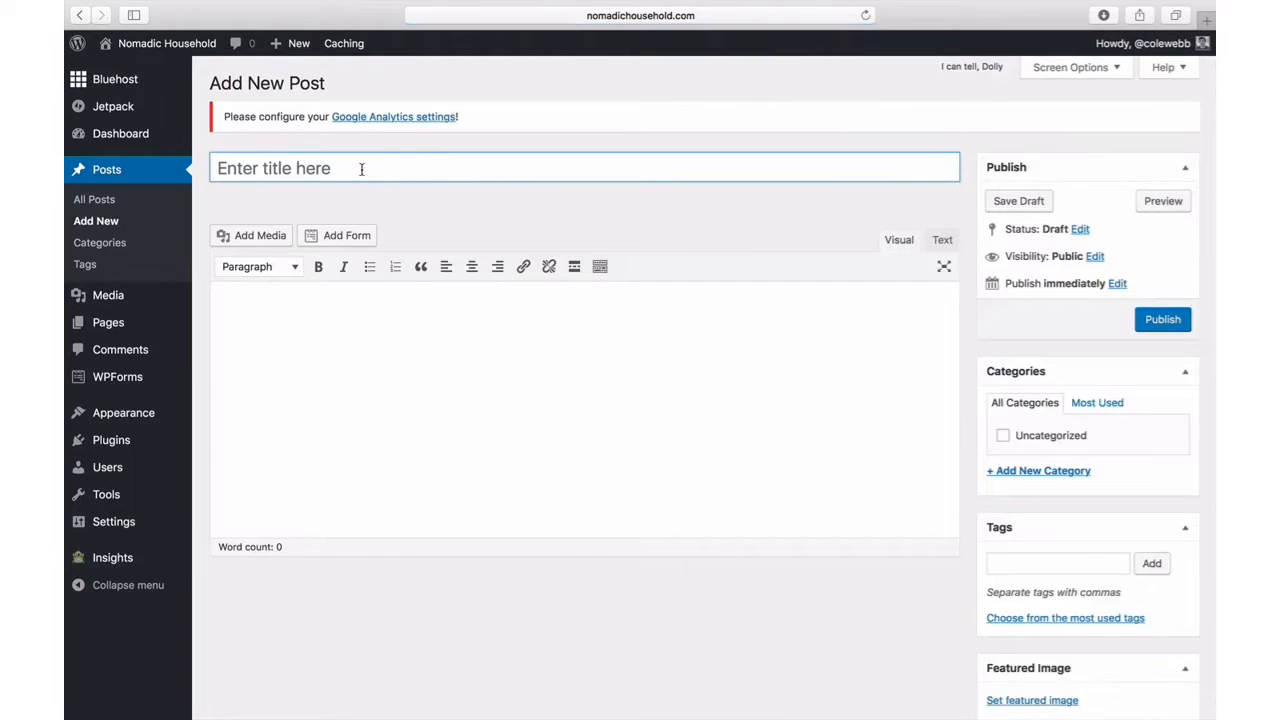
{"action": "type", "text": "My First Blog Post"}
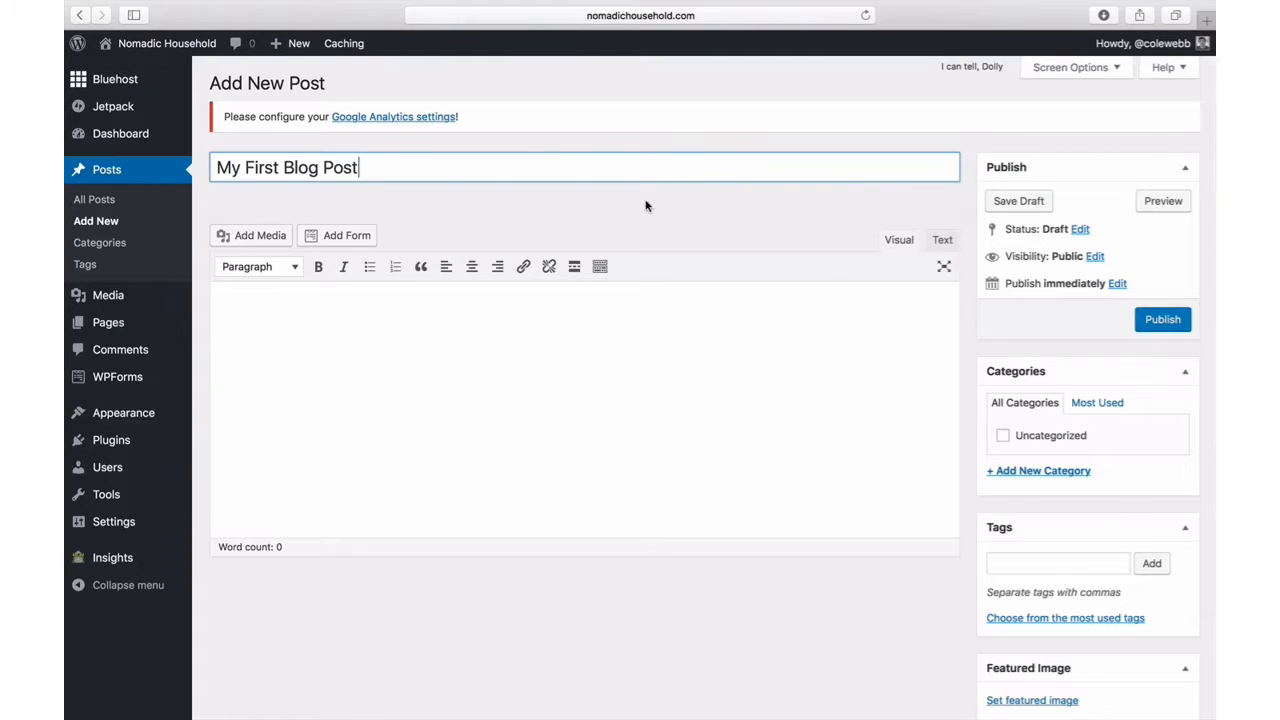
{"action": "left_click", "coordinate": [584, 312]}
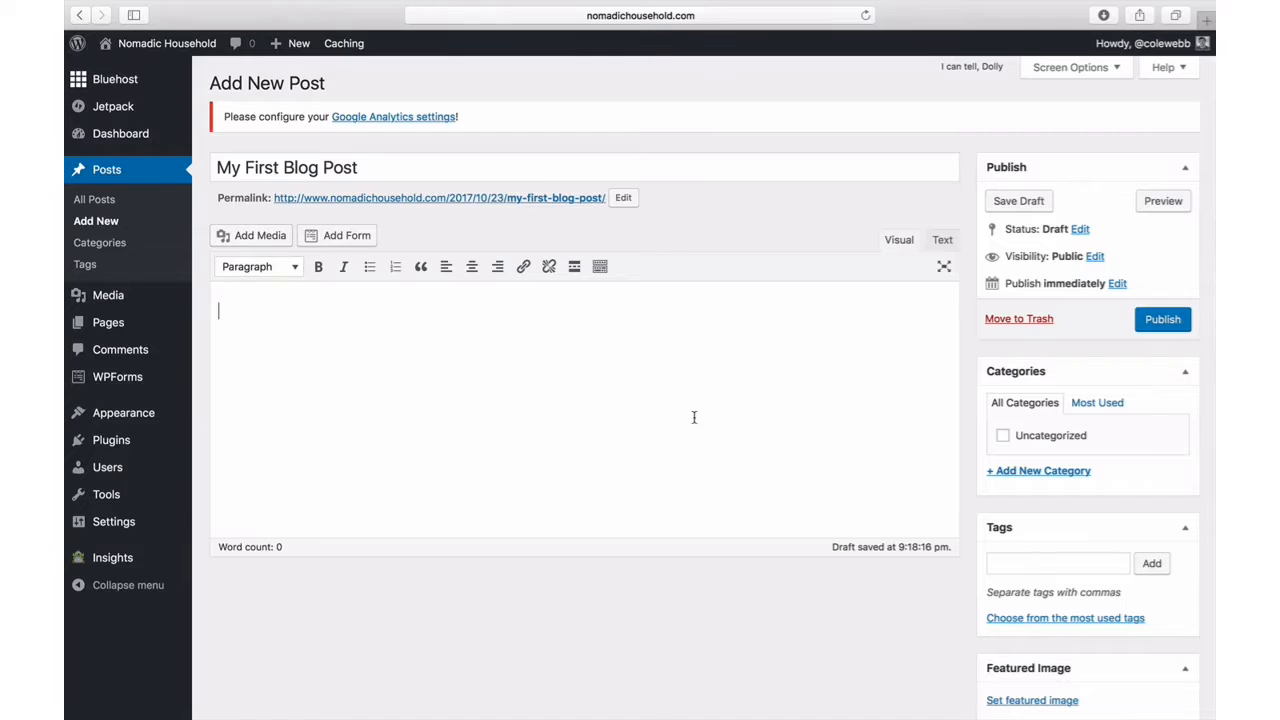
{"action": "left_click", "coordinate": [1168, 326]}
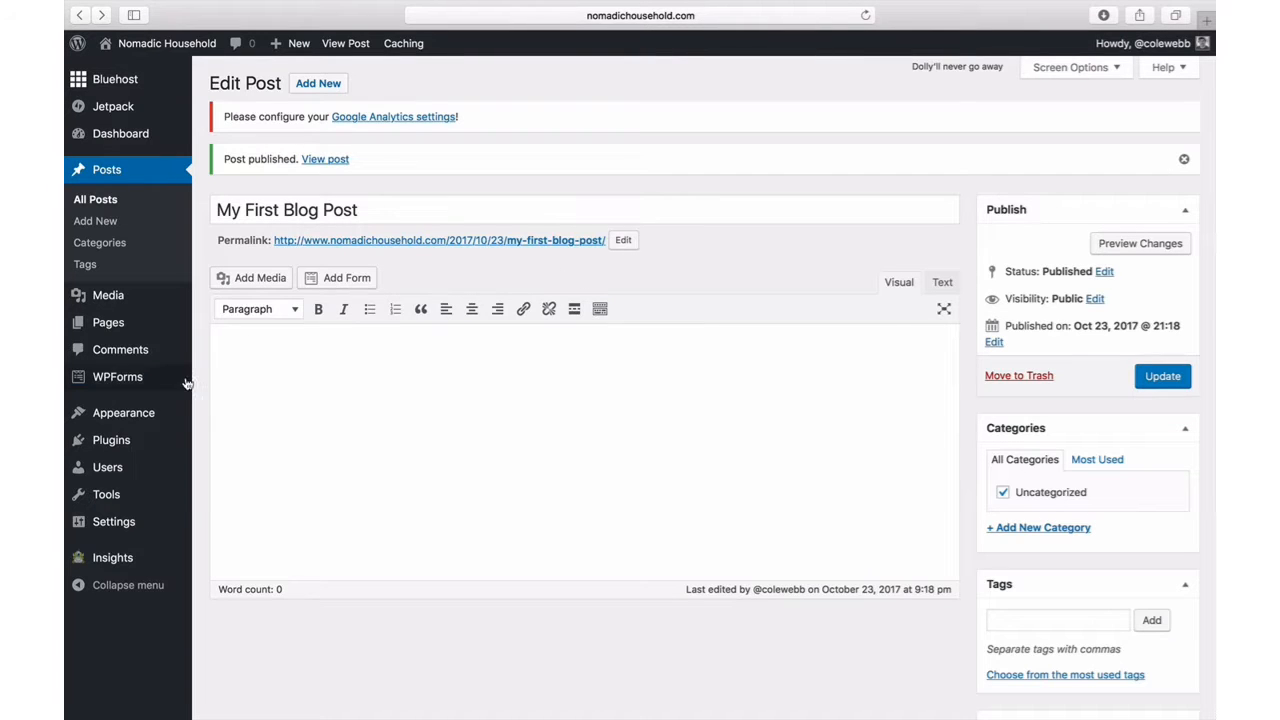
Change the site's permalink structure to Post name in the Permalink Settings and save the changes
{"action": "mouse_move", "coordinate": [129, 522]}
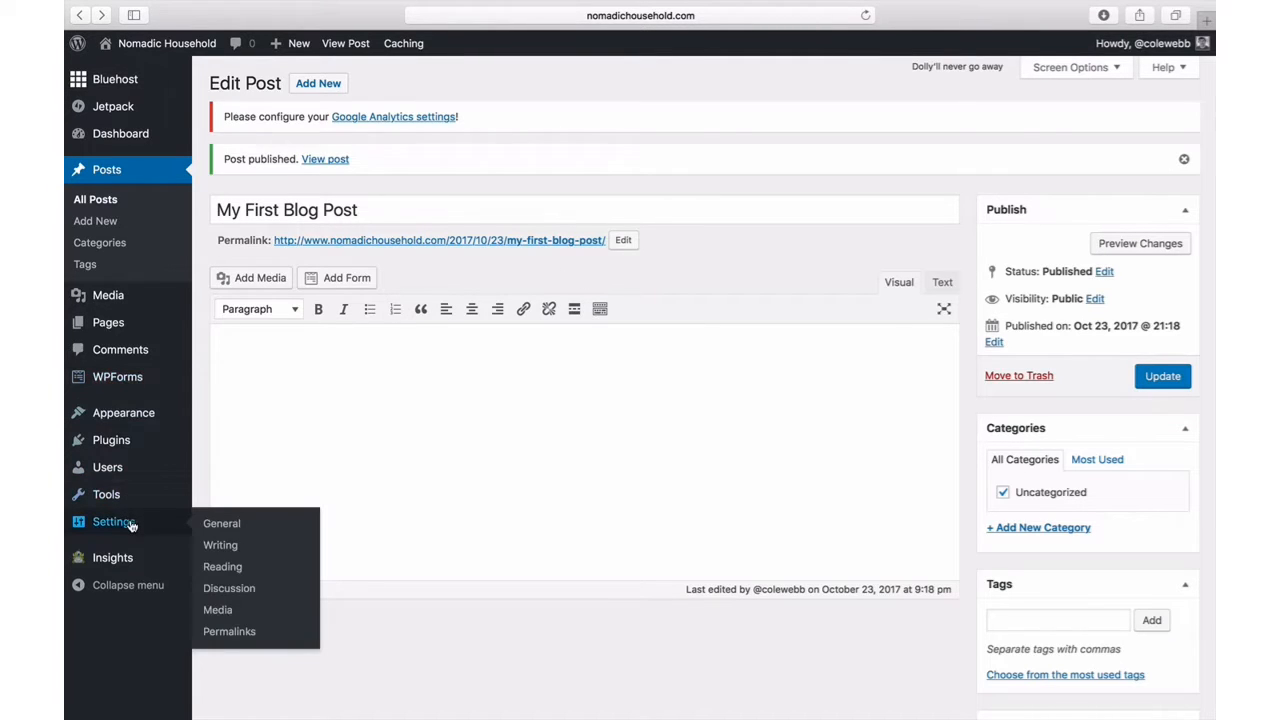
{"action": "left_click", "coordinate": [239, 644]}
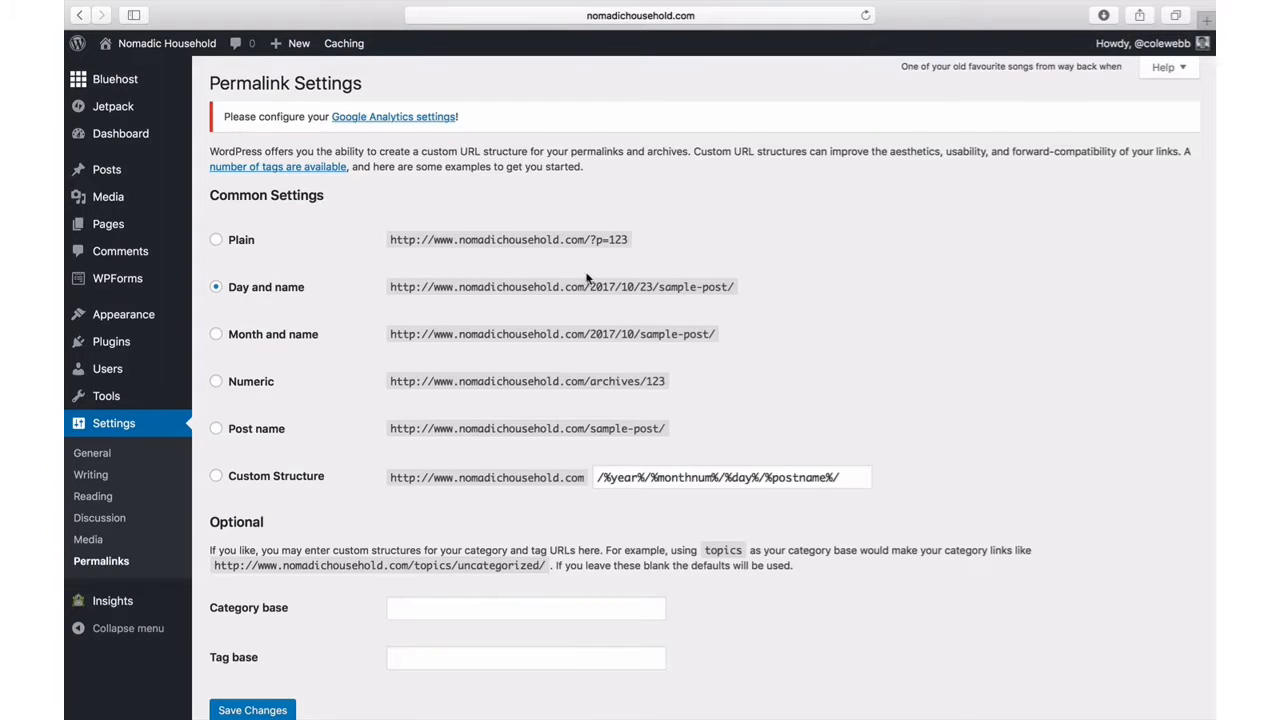
{"action": "left_click", "coordinate": [217, 430]}
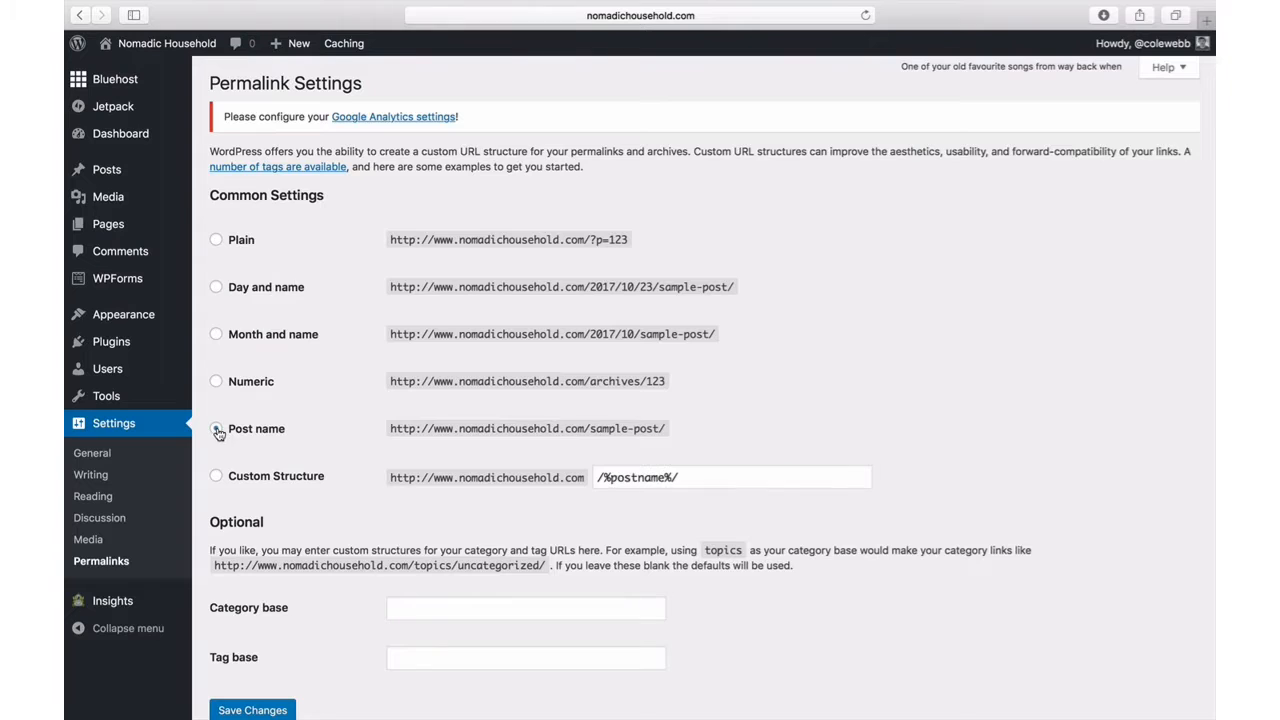
{"action": "left_click", "coordinate": [284, 708]}
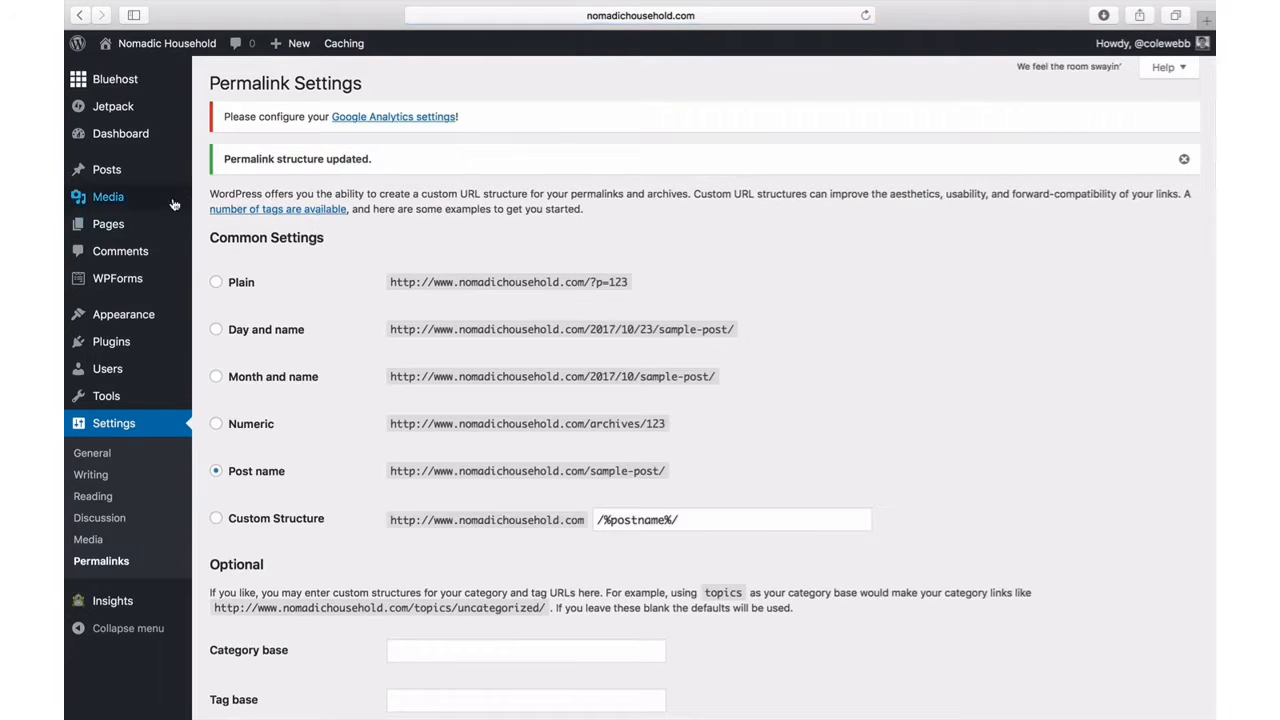
Open the published "My First Blog Post" for editing to check its permalink
{"action": "left_click", "coordinate": [143, 175]}
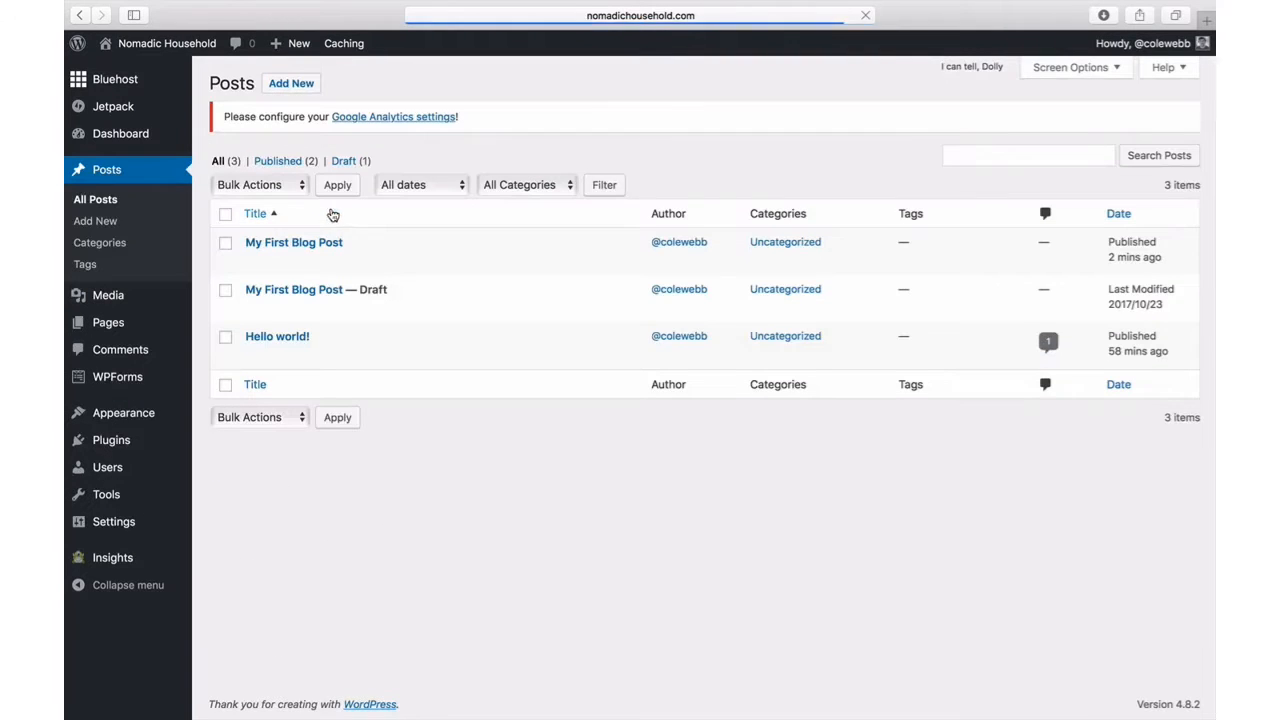
{"action": "left_click", "coordinate": [320, 245]}
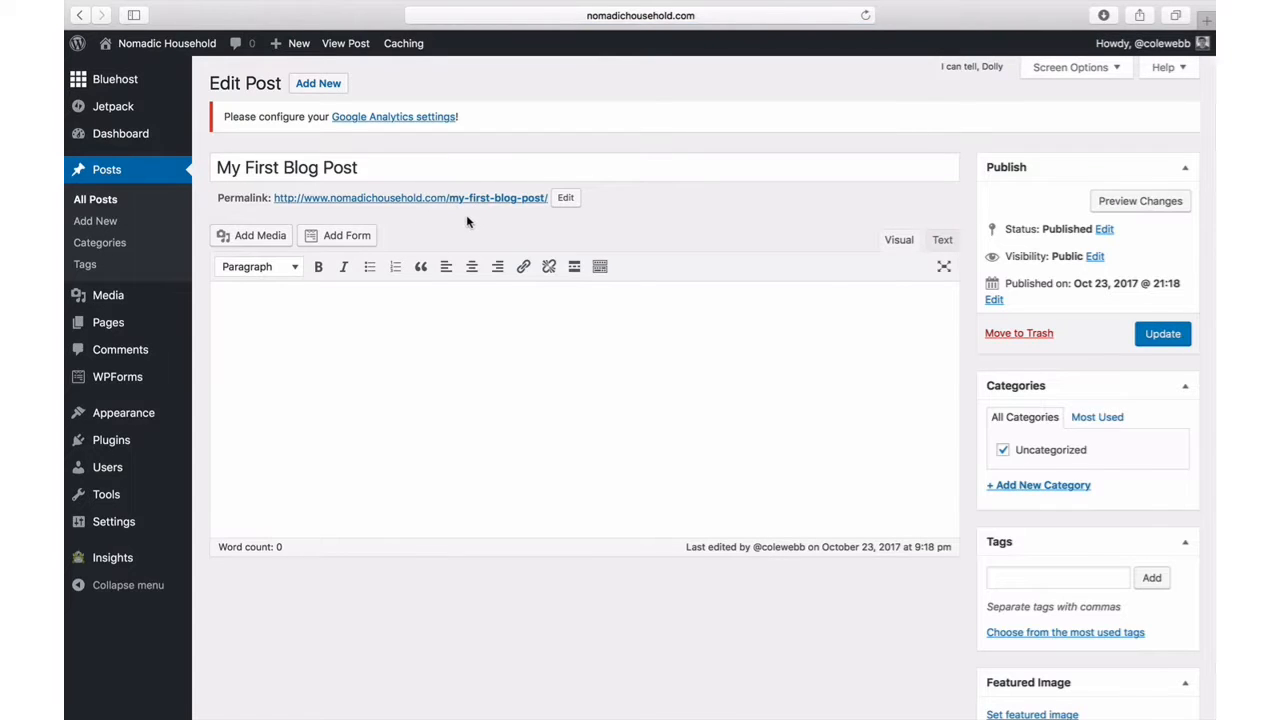
Create a new page titled "Page 1" with an empty body and publish it
{"action": "left_click", "coordinate": [121, 332]}
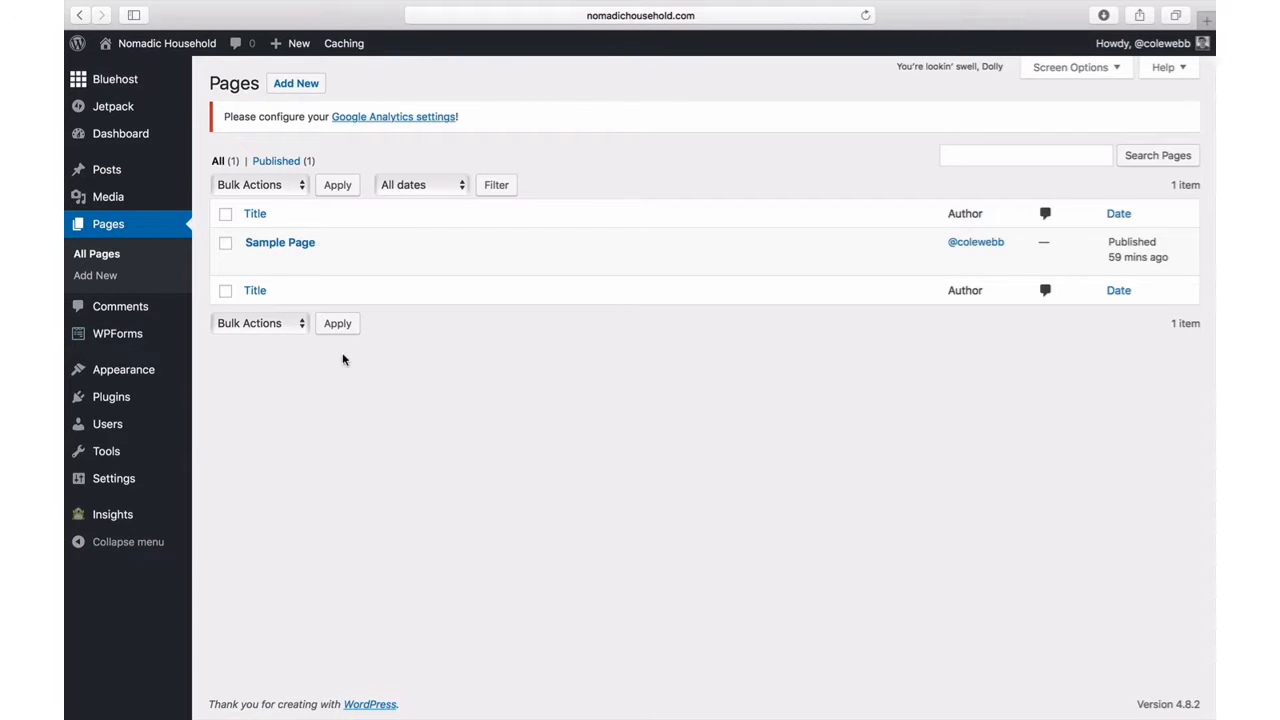
{"action": "left_click", "coordinate": [296, 83]}
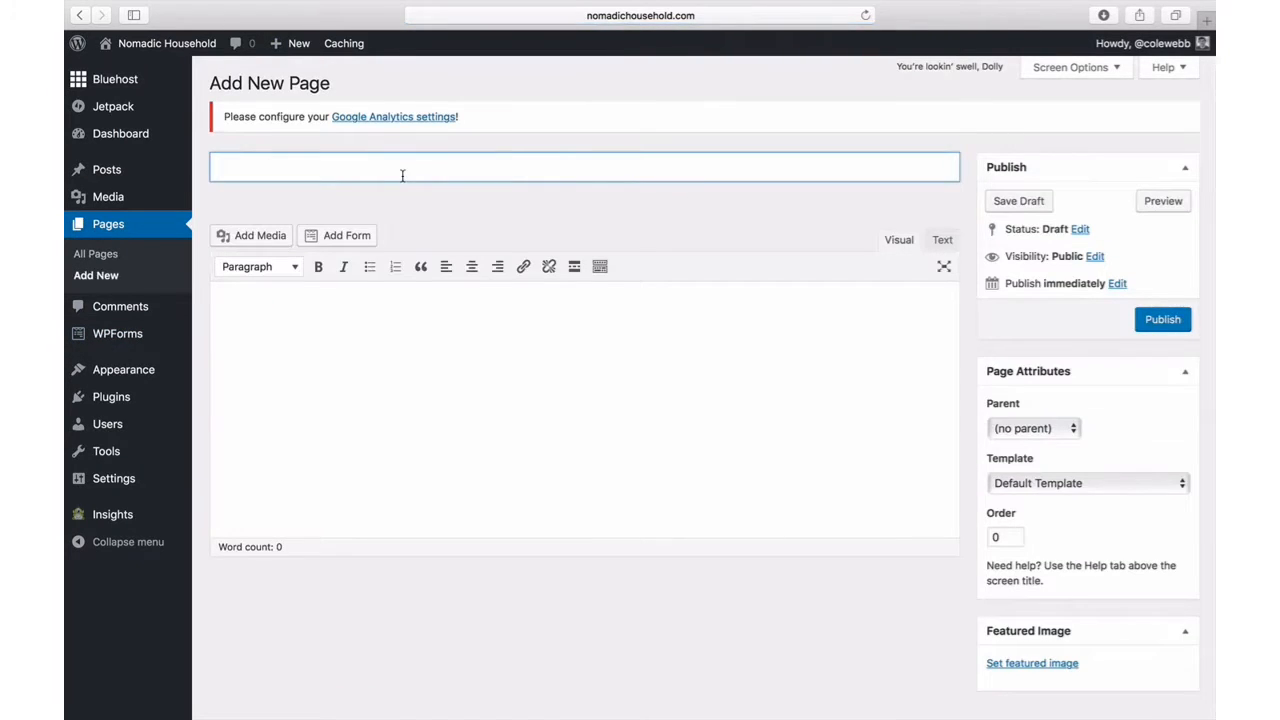
{"action": "type", "text": "Page 1"}
{"action": "left_click", "coordinate": [565, 370]}
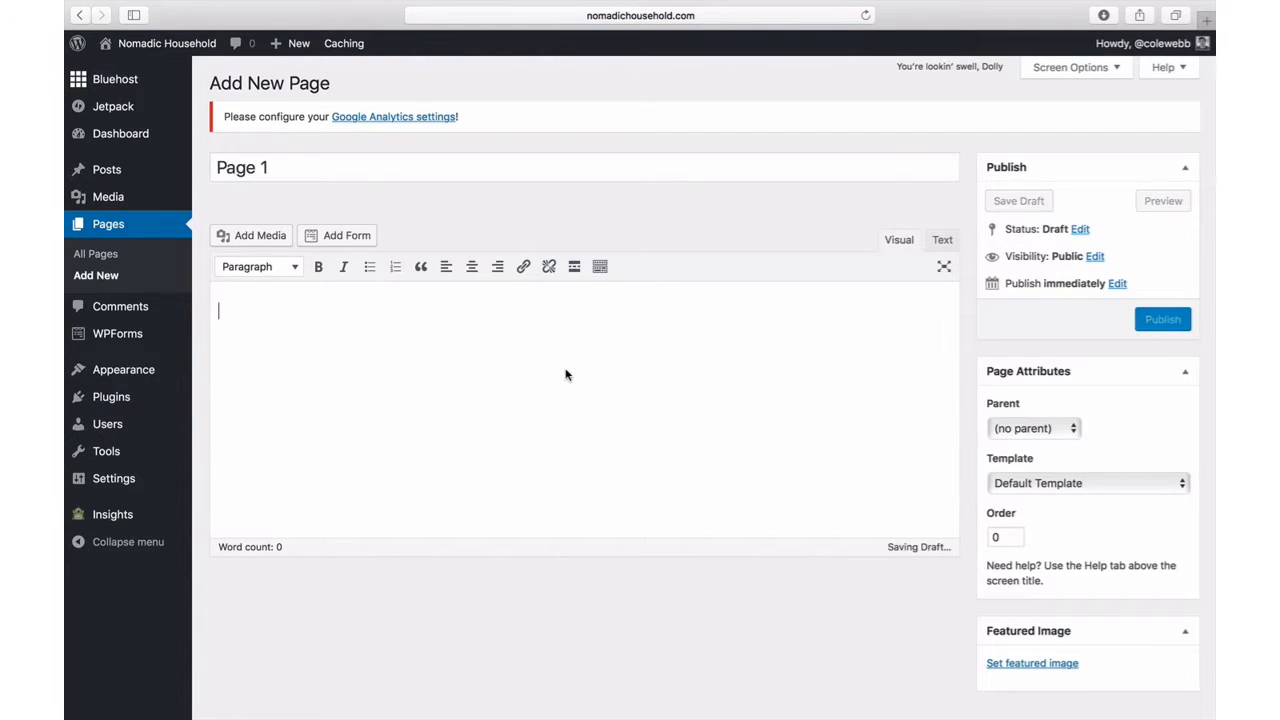
{"action": "left_click", "coordinate": [1150, 320]}
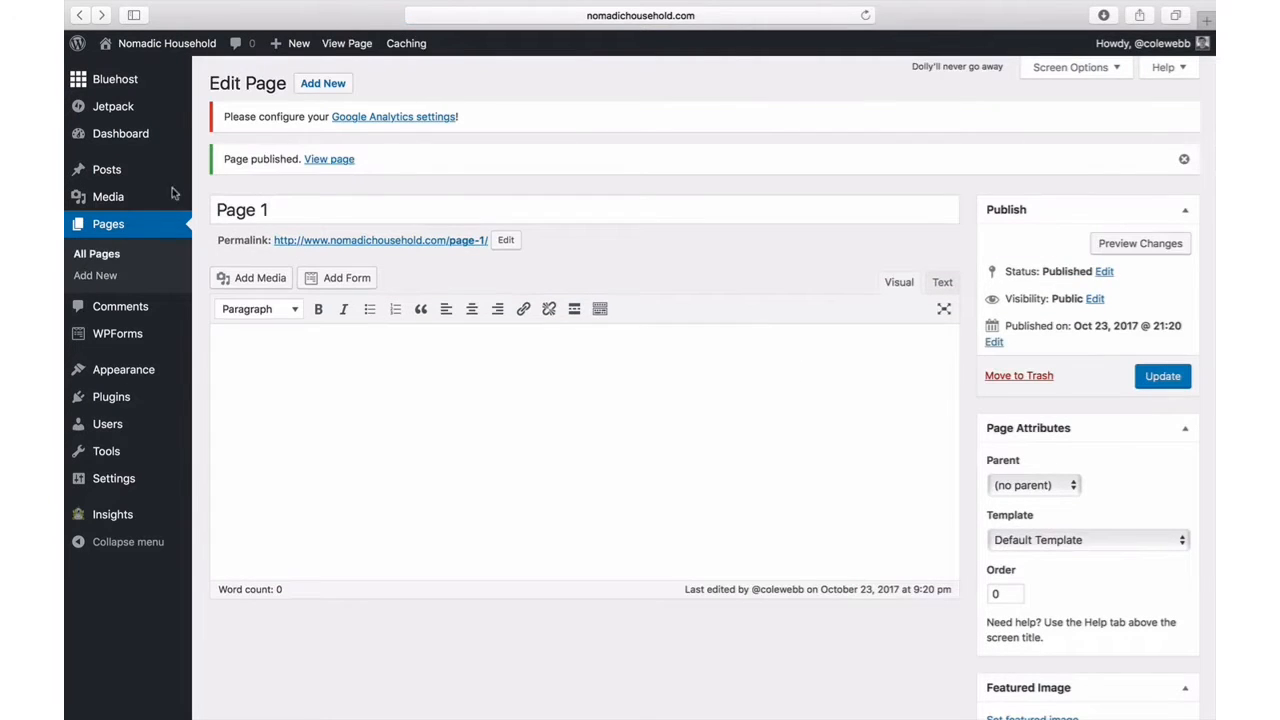
Look over the list of pages and visit the live site to check its navigation bar
{"action": "left_click", "coordinate": [110, 224]}
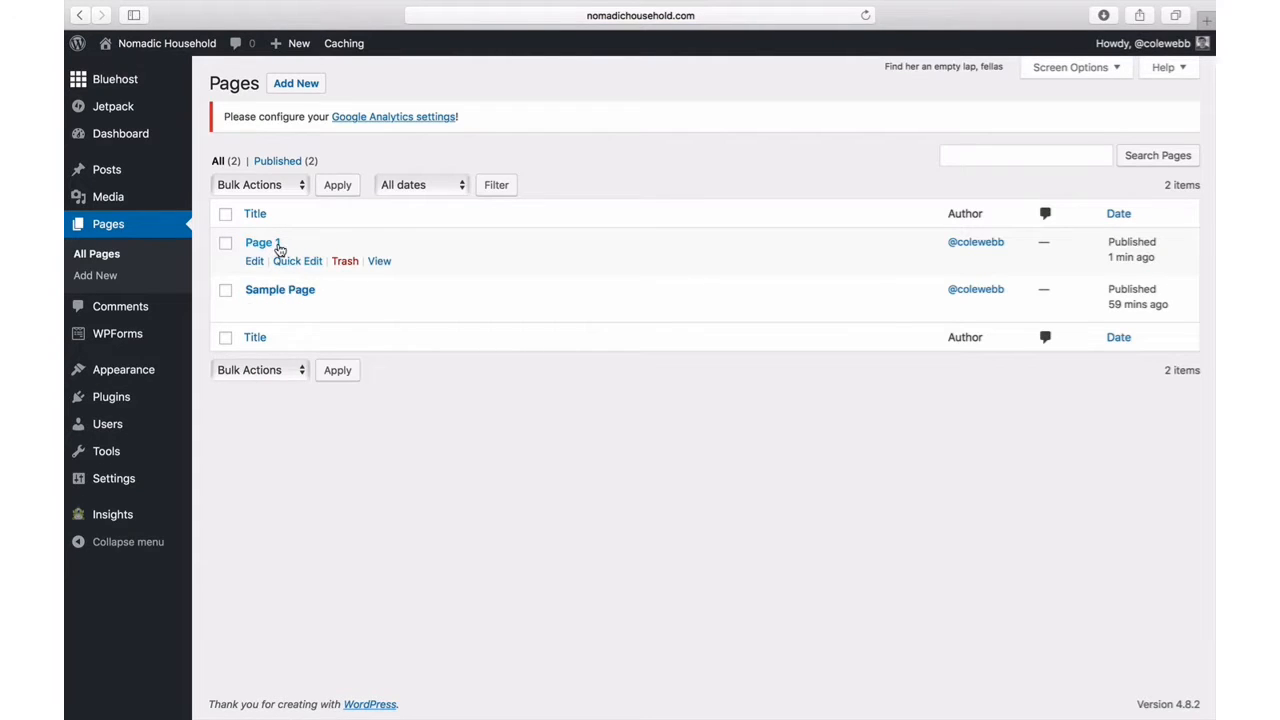
{"action": "left_click", "coordinate": [195, 48]}
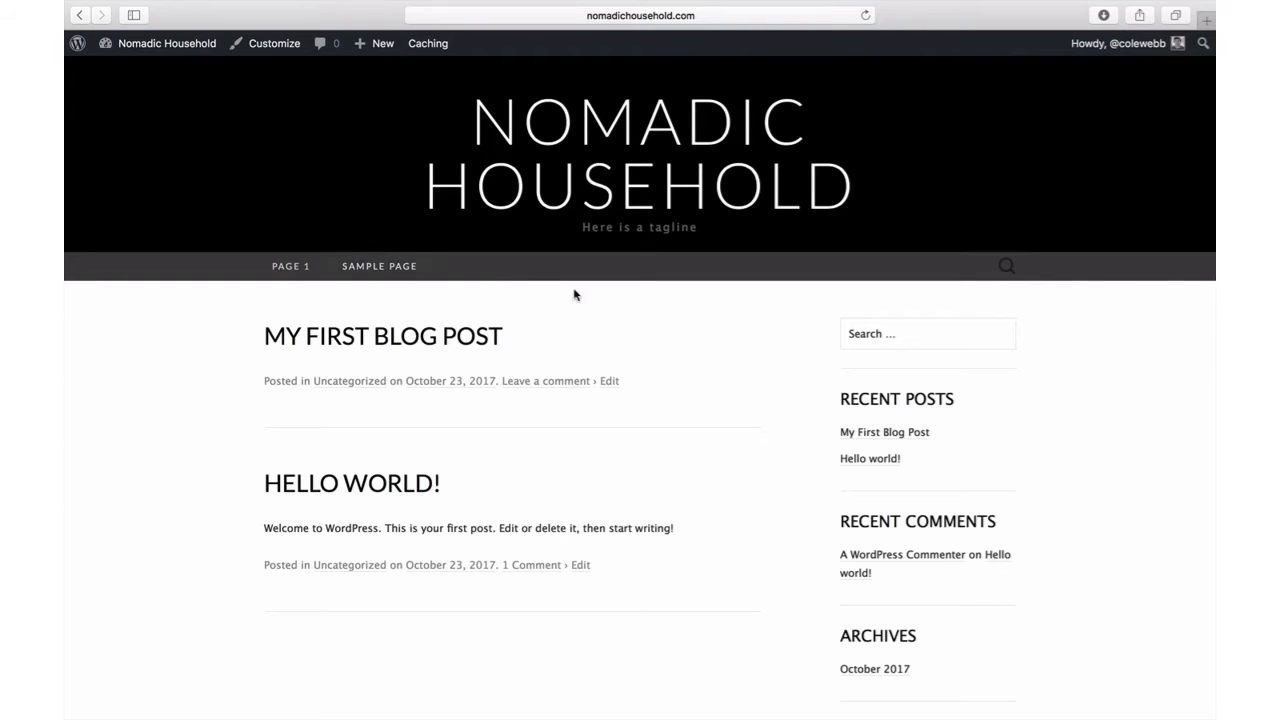
Return to the dashboard and create a navigation menu named "Menu 1" from the default page items
{"action": "mouse_move", "coordinate": [171, 44]}
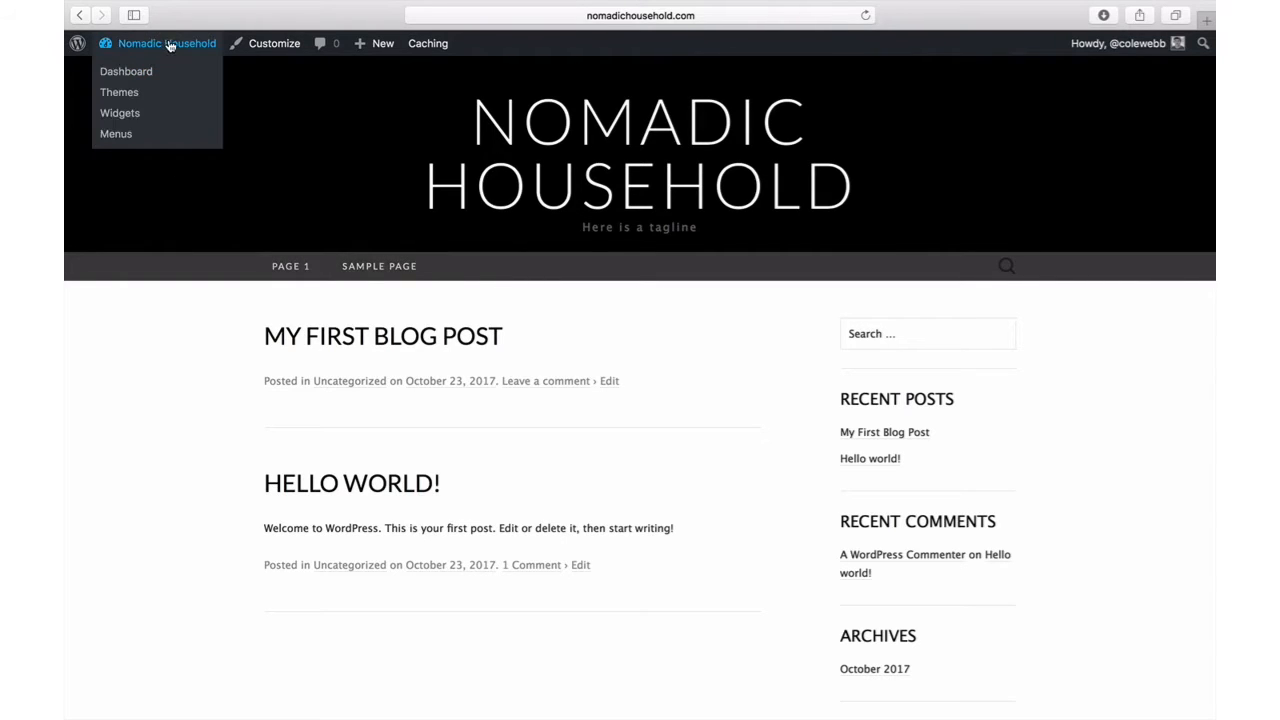
{"action": "left_click", "coordinate": [165, 44]}
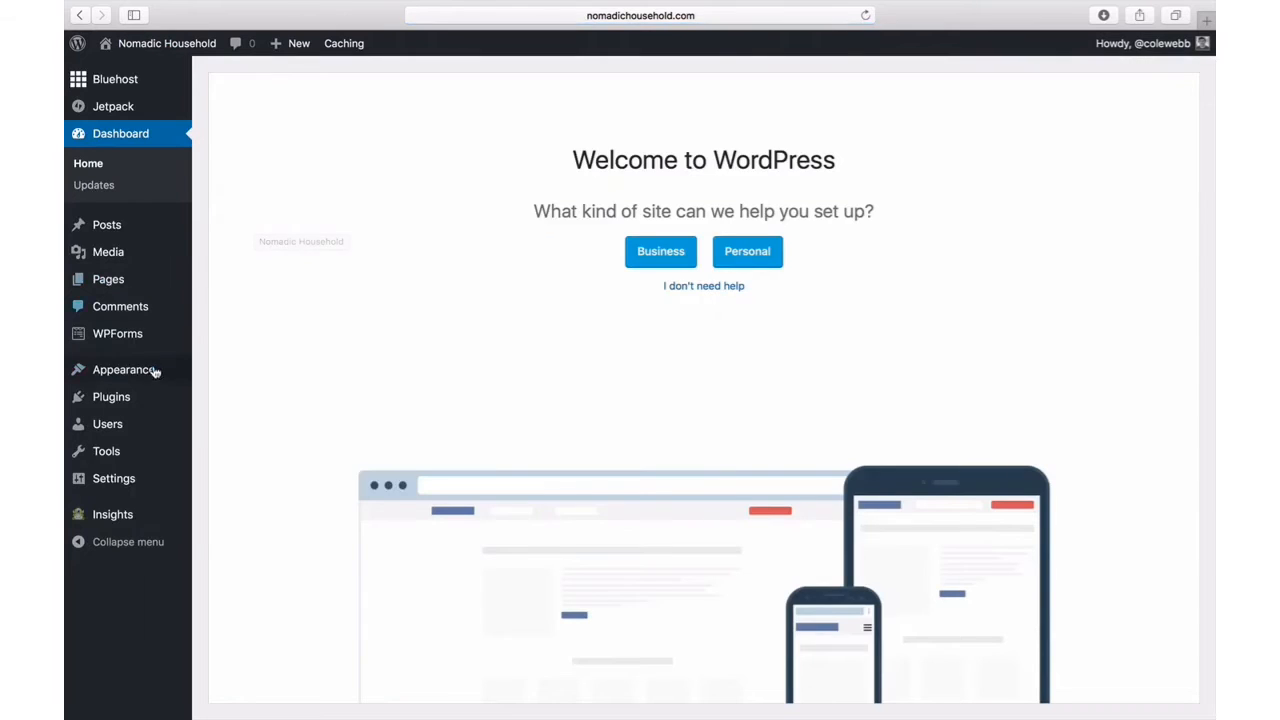
{"action": "mouse_move", "coordinate": [155, 372]}
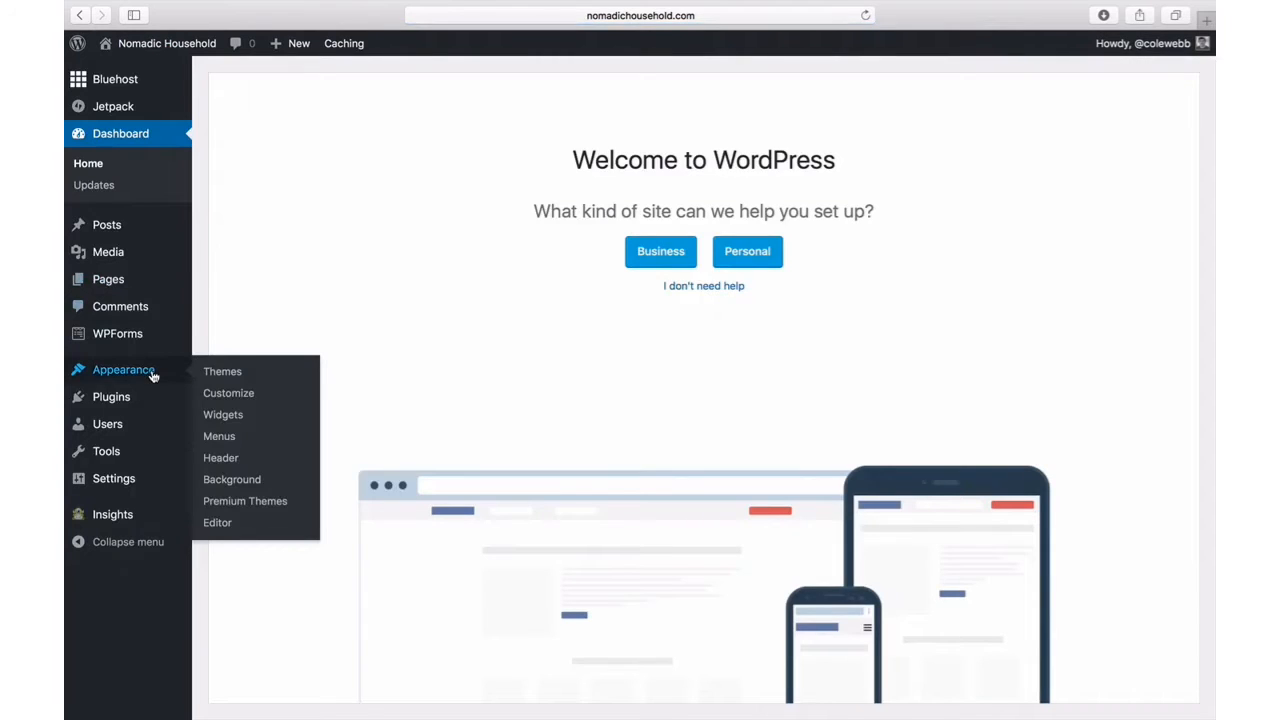
{"action": "left_click", "coordinate": [224, 446]}
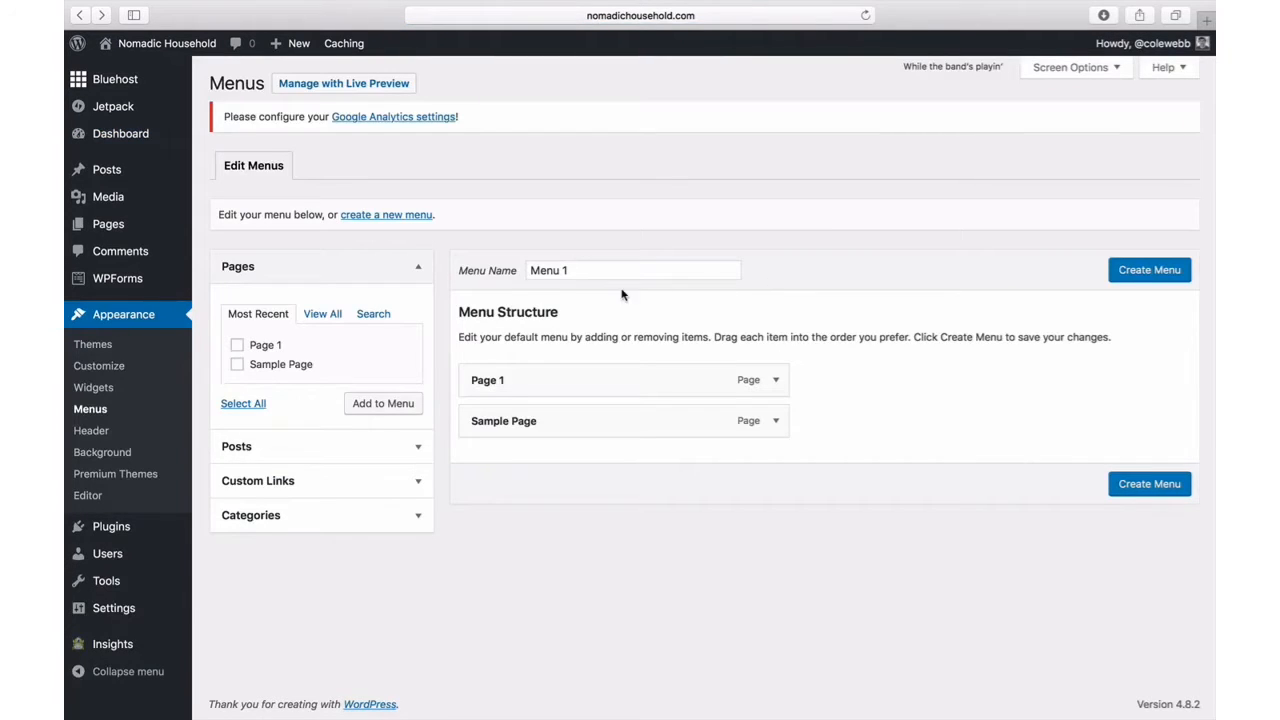
{"action": "triple_click", "coordinate": [585, 270]}
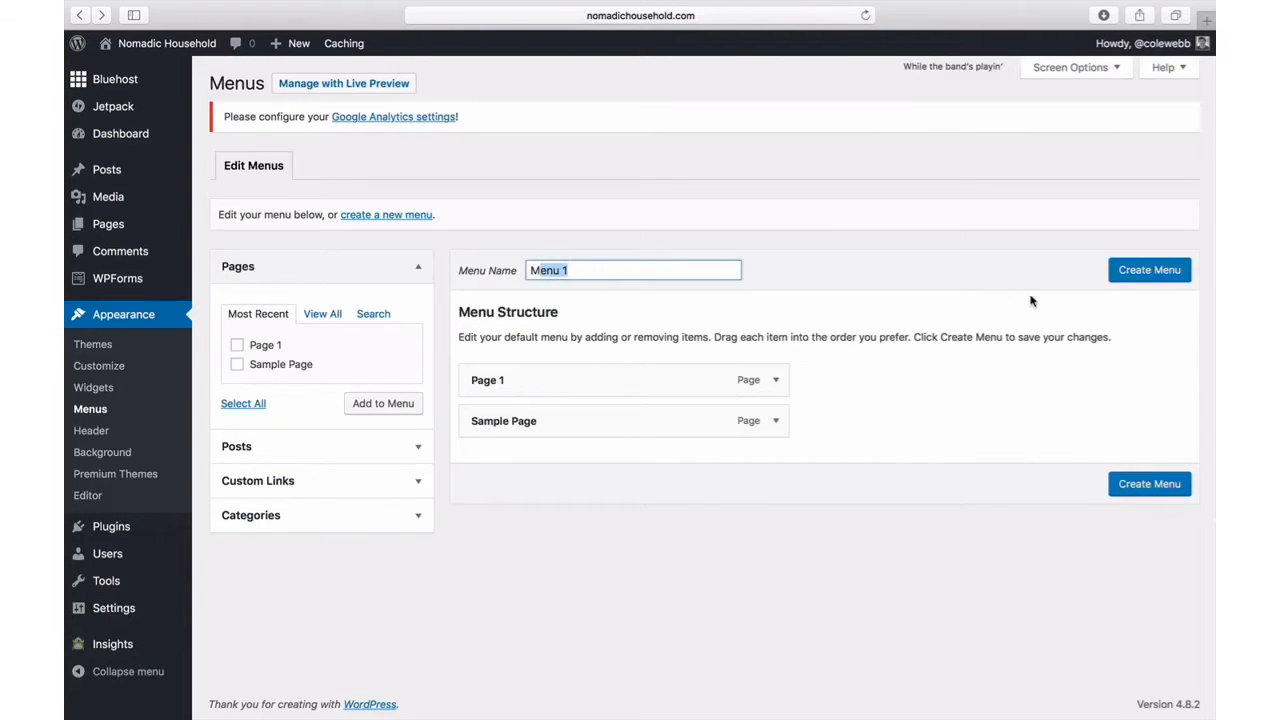
{"action": "left_click", "coordinate": [1124, 272]}
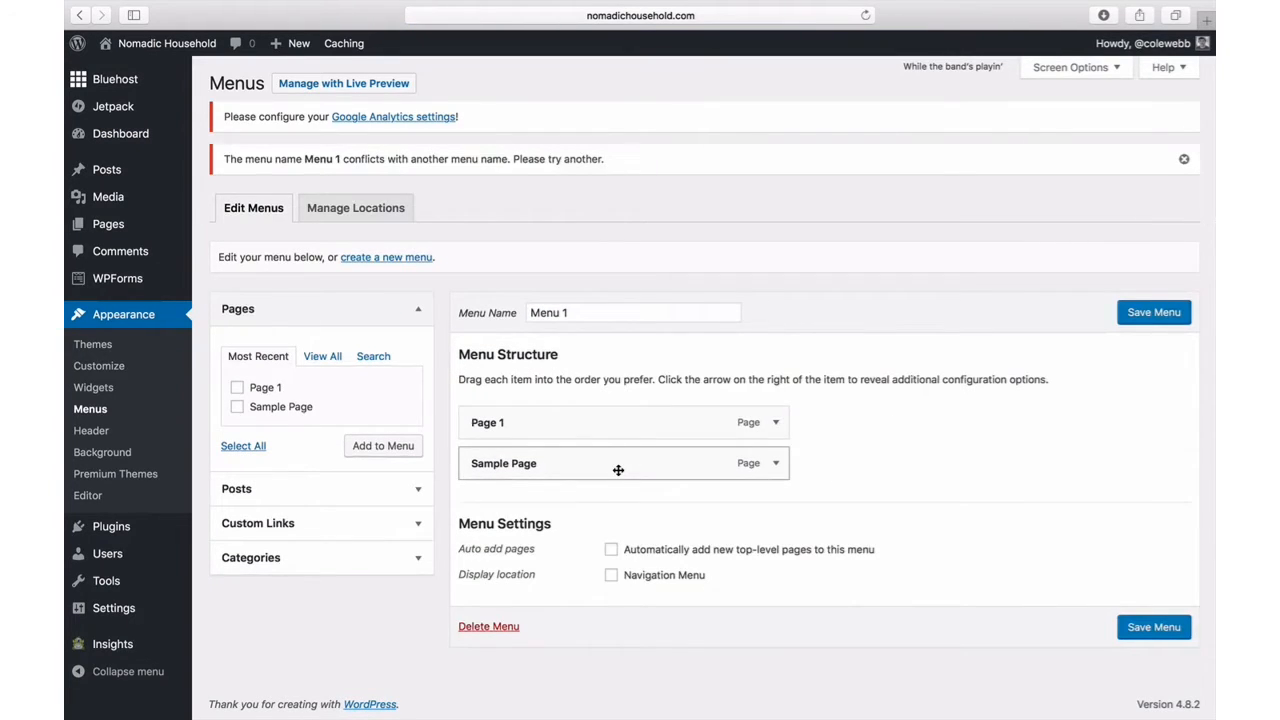
Remove the Sample Page item from the structure of Menu 1
{"action": "left_click", "coordinate": [775, 465]}
{"action": "scroll", "coordinate": [660, 520], "scroll_direction": "down", "scroll_amount": 2}
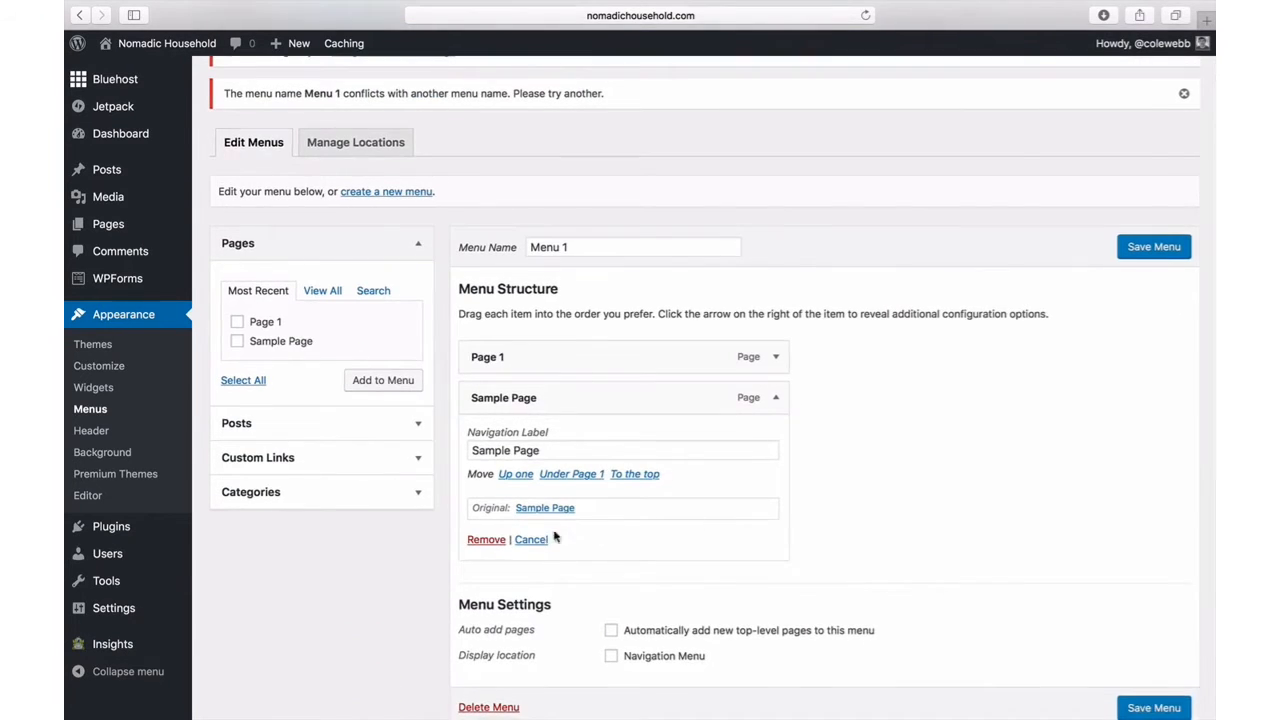
{"action": "left_click", "coordinate": [486, 542]}
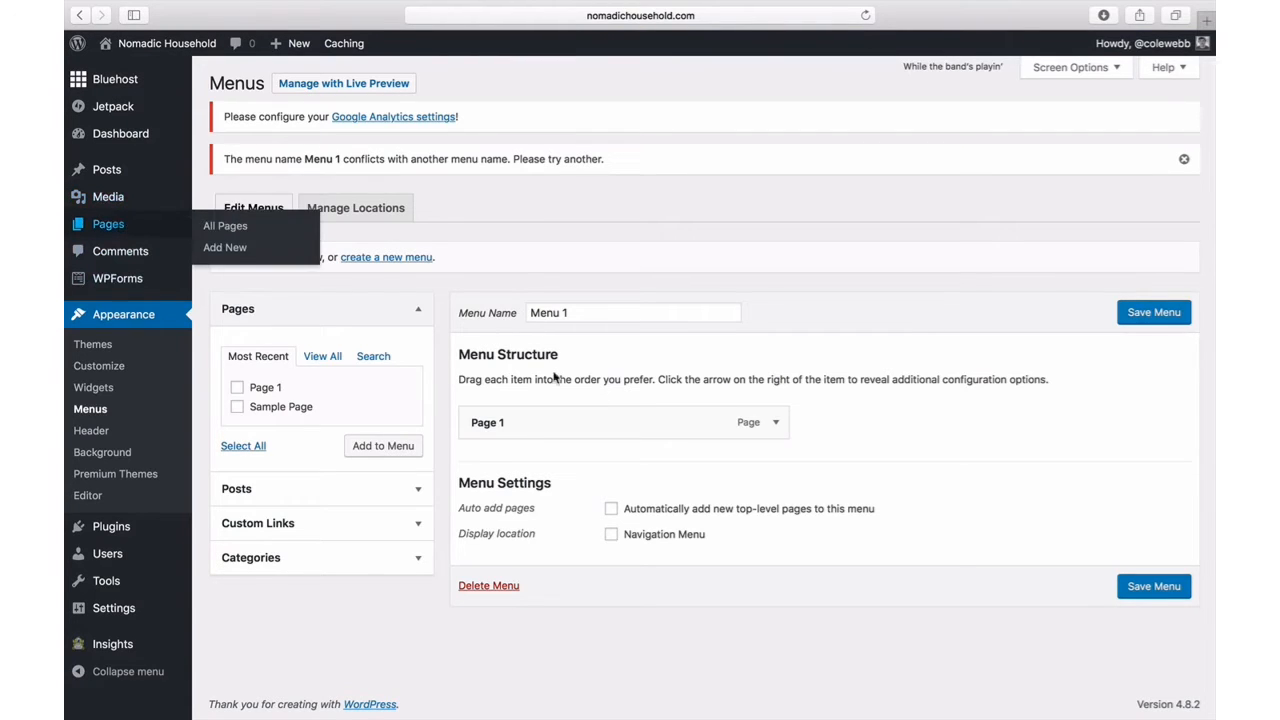
{"action": "left_click", "coordinate": [397, 524]}
{"action": "left_click", "coordinate": [350, 431]}
{"action": "type", "text": "no"}
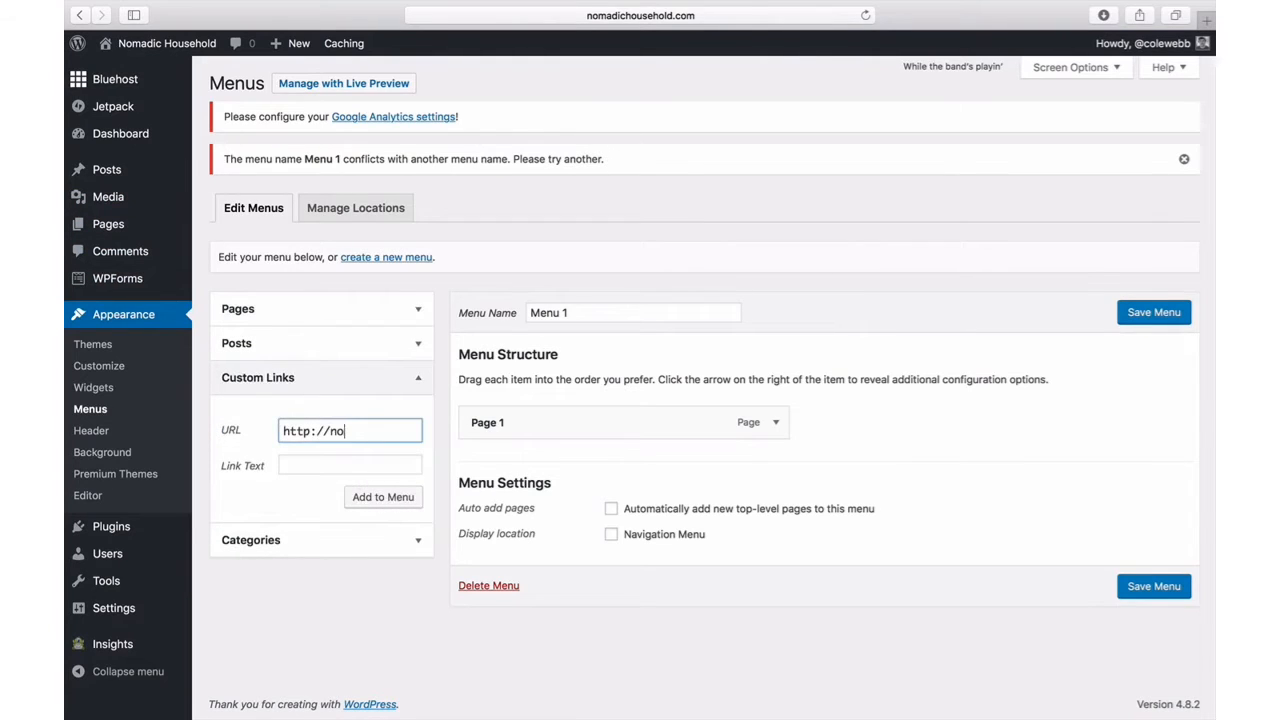
{"action": "type", "text": "madichousehold.com"}
{"action": "left_click", "coordinate": [357, 465]}
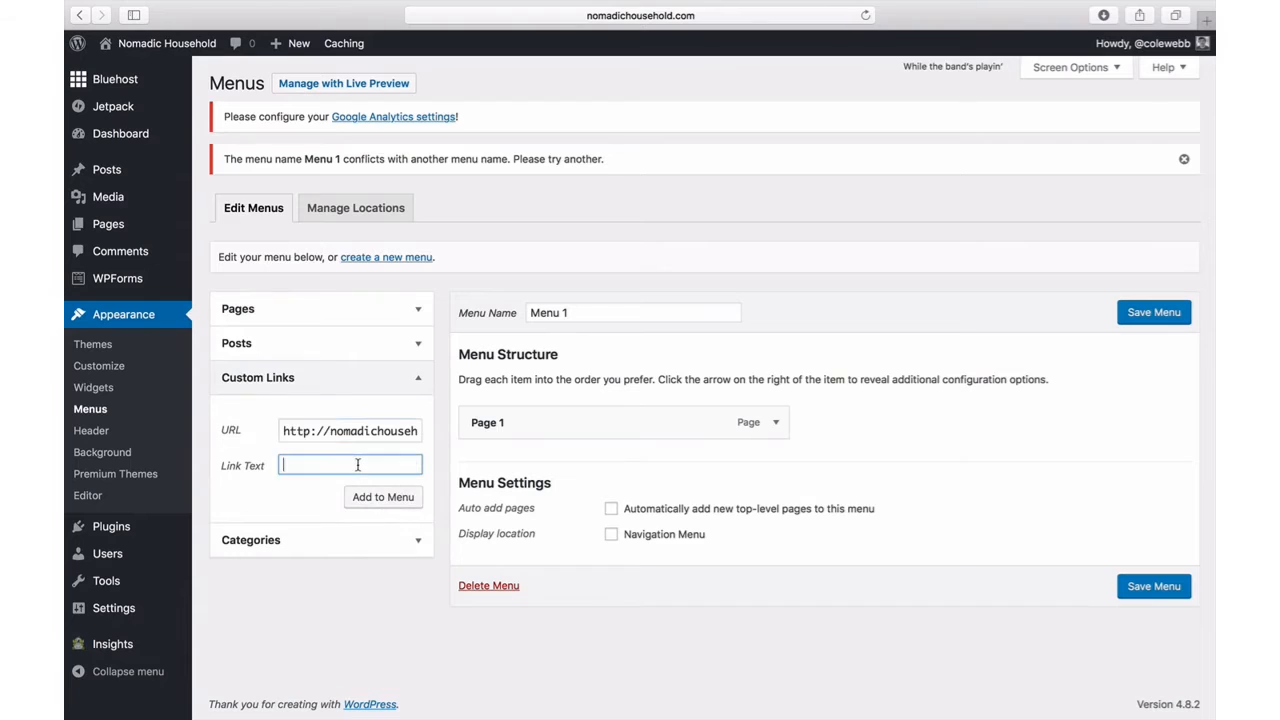
{"action": "type", "text": "Home"}
{"action": "left_click", "coordinate": [395, 503]}
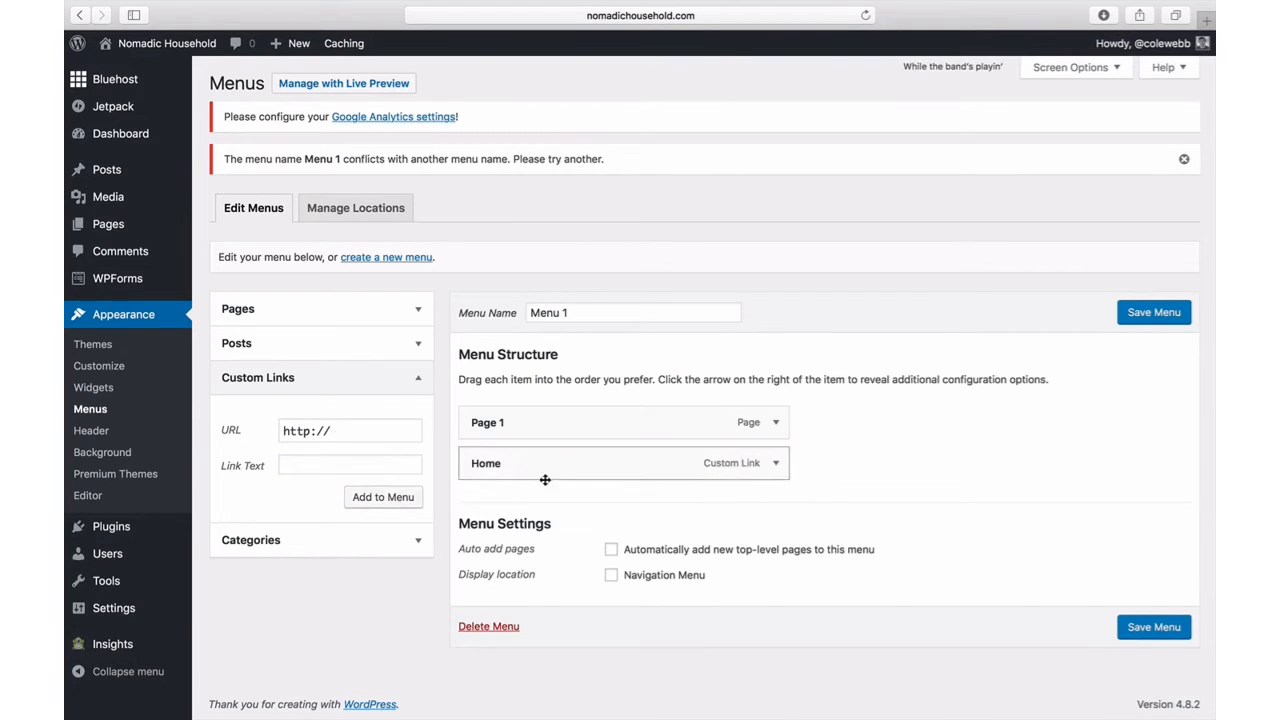
{"action": "left_click_drag", "start_coordinate": [566, 474], "coordinate": [570, 425]}
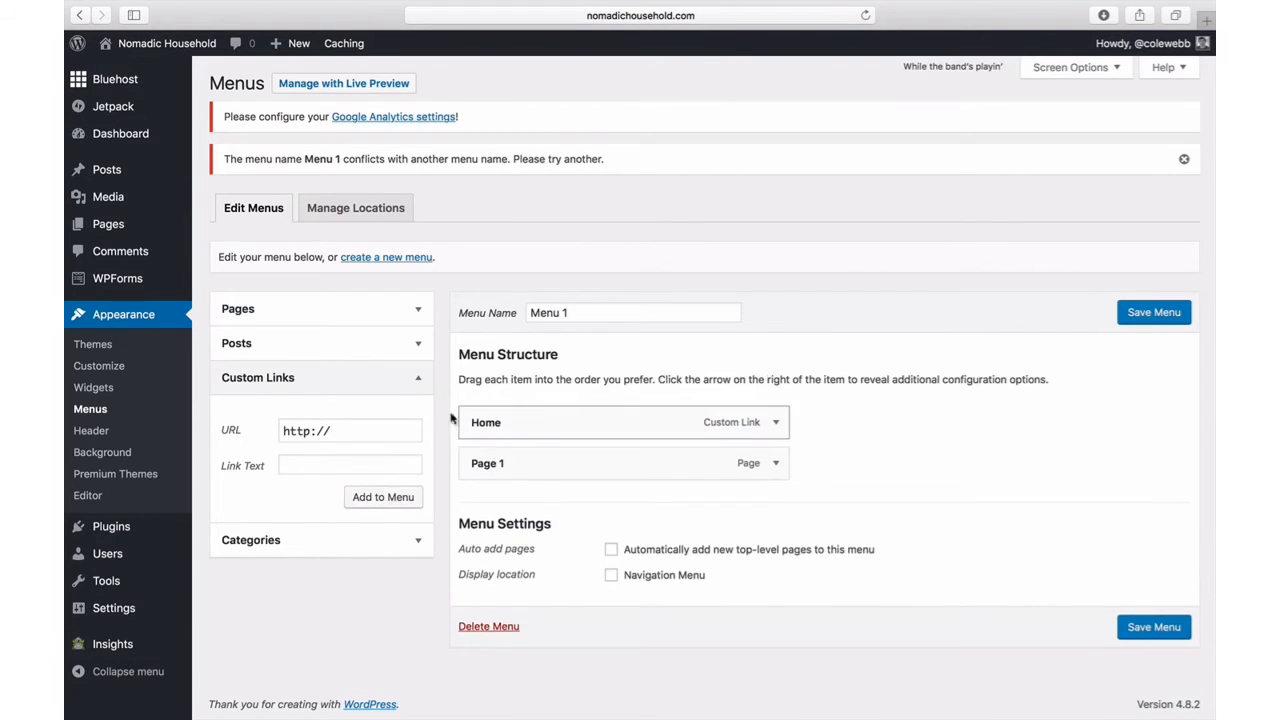
Add Sample Page to the menu from the recent pages and save the menu
{"action": "left_click", "coordinate": [380, 312]}
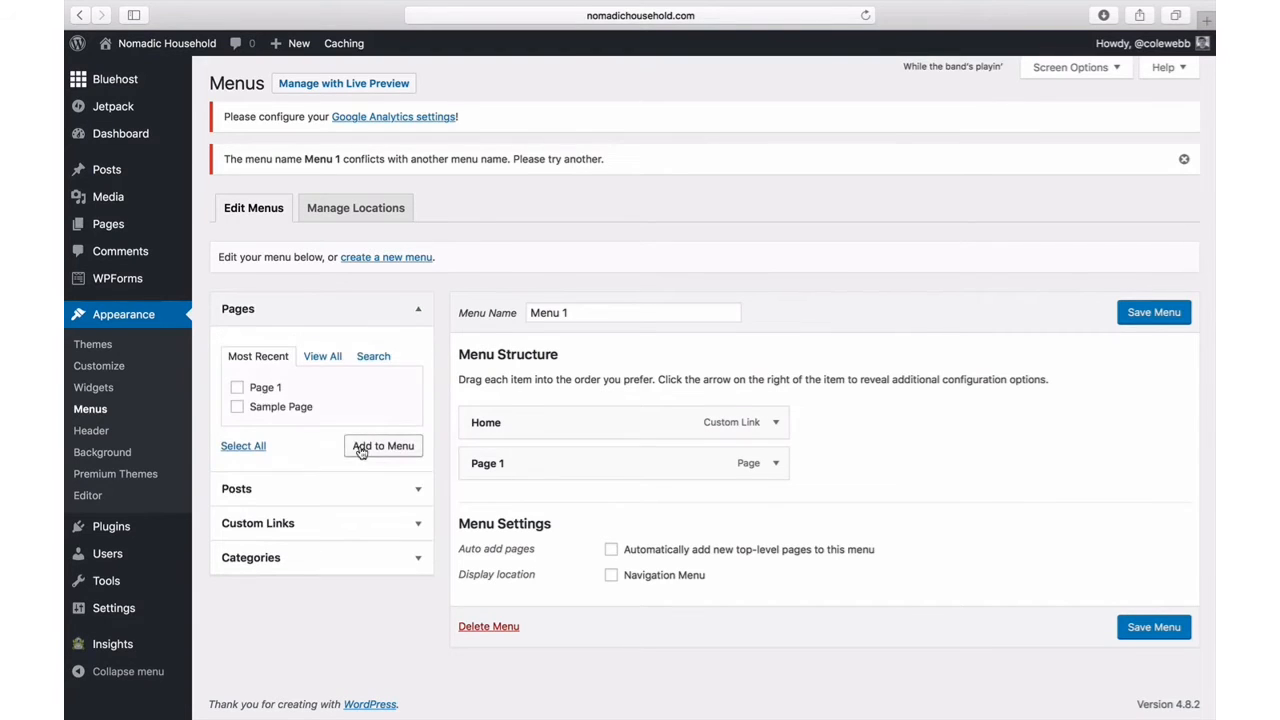
{"action": "left_click", "coordinate": [237, 409]}
{"action": "left_click", "coordinate": [365, 452]}
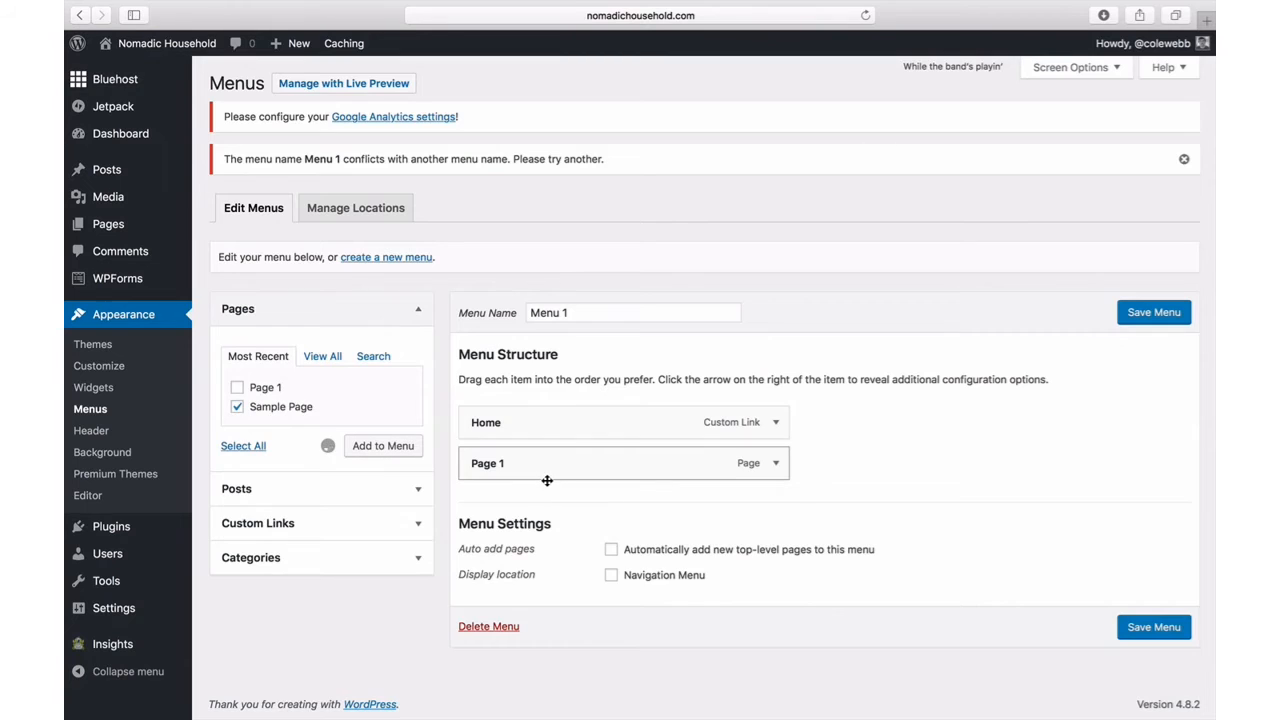
{"action": "left_click", "coordinate": [1130, 318]}
Set Menu 1's display location to Navigation Menu, save it and view the live site
{"action": "scroll", "coordinate": [957, 514], "scroll_direction": "down", "scroll_amount": 1}
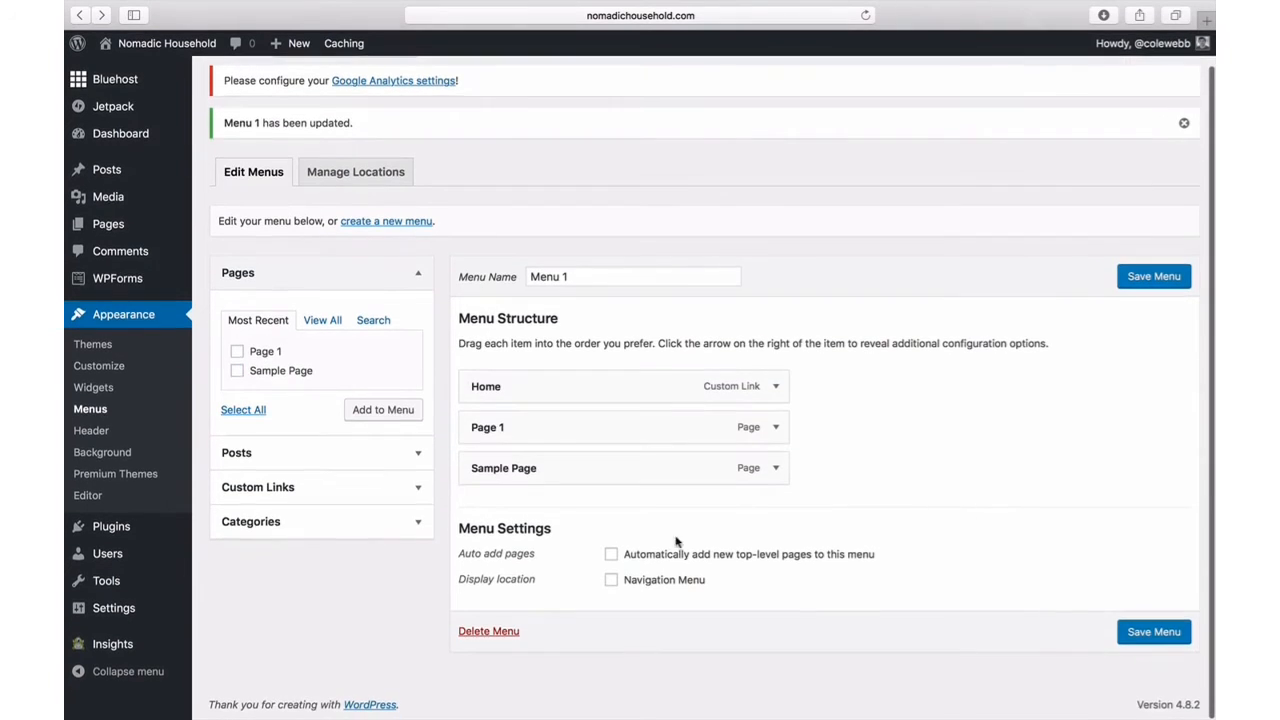
{"action": "left_click", "coordinate": [612, 580]}
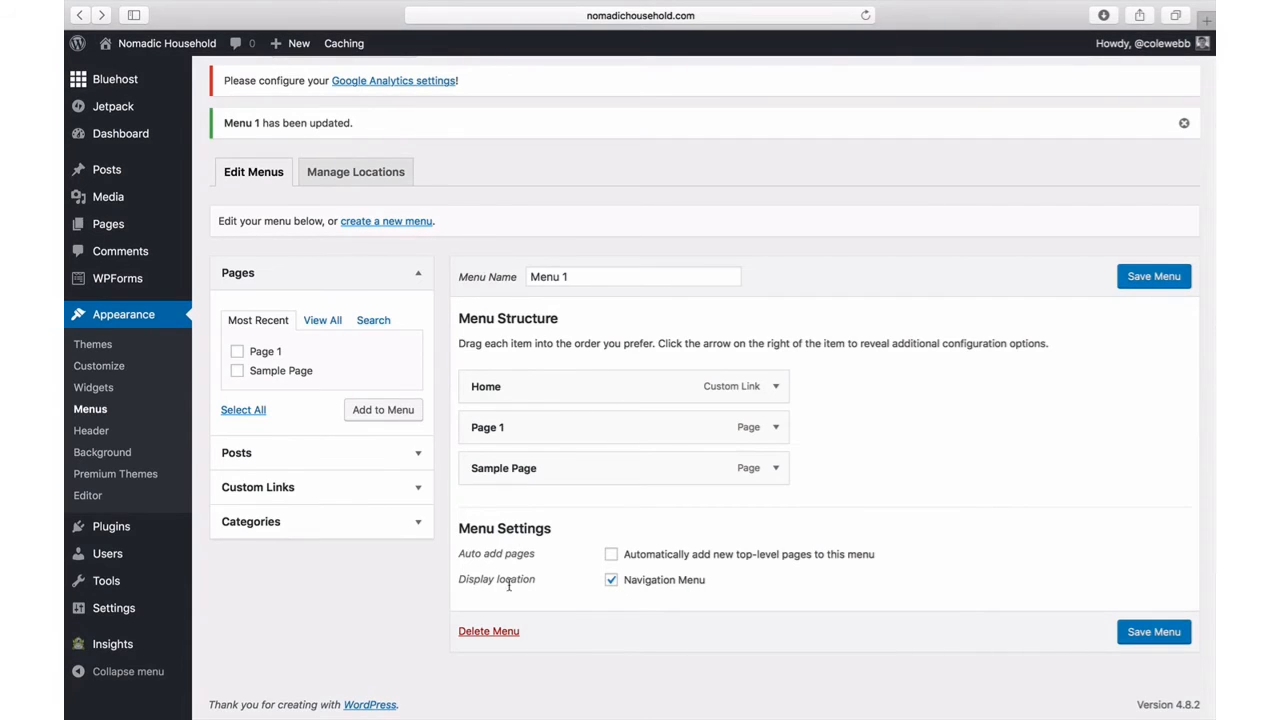
{"action": "left_click_drag", "start_coordinate": [464, 580], "coordinate": [540, 580]}
{"action": "left_click", "coordinate": [569, 582]}
{"action": "left_click", "coordinate": [1163, 280]}
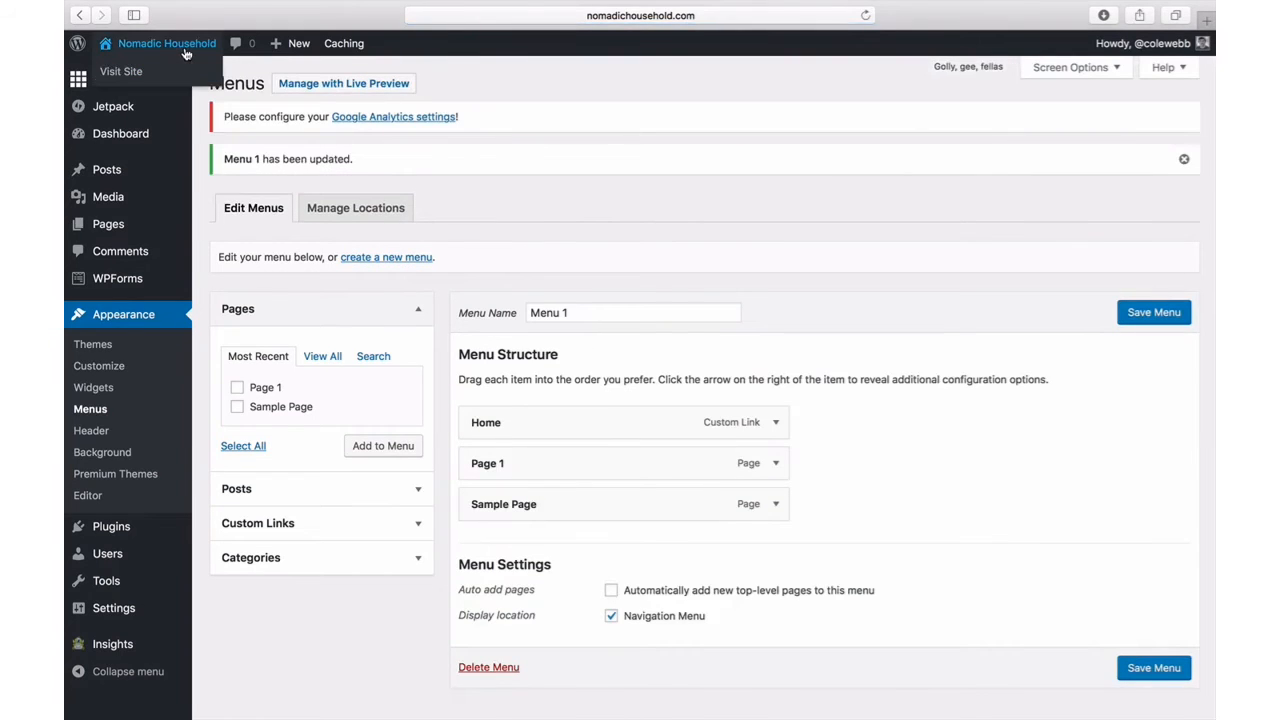
{"action": "left_click", "coordinate": [185, 53]}
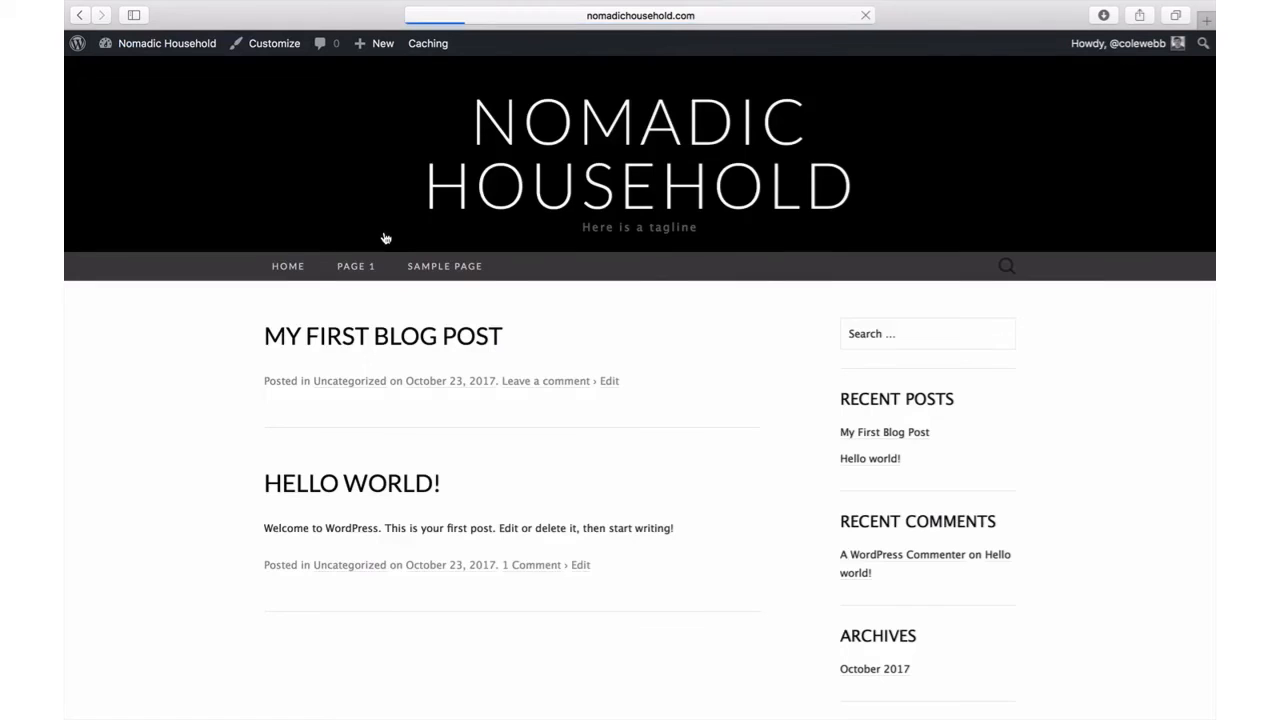